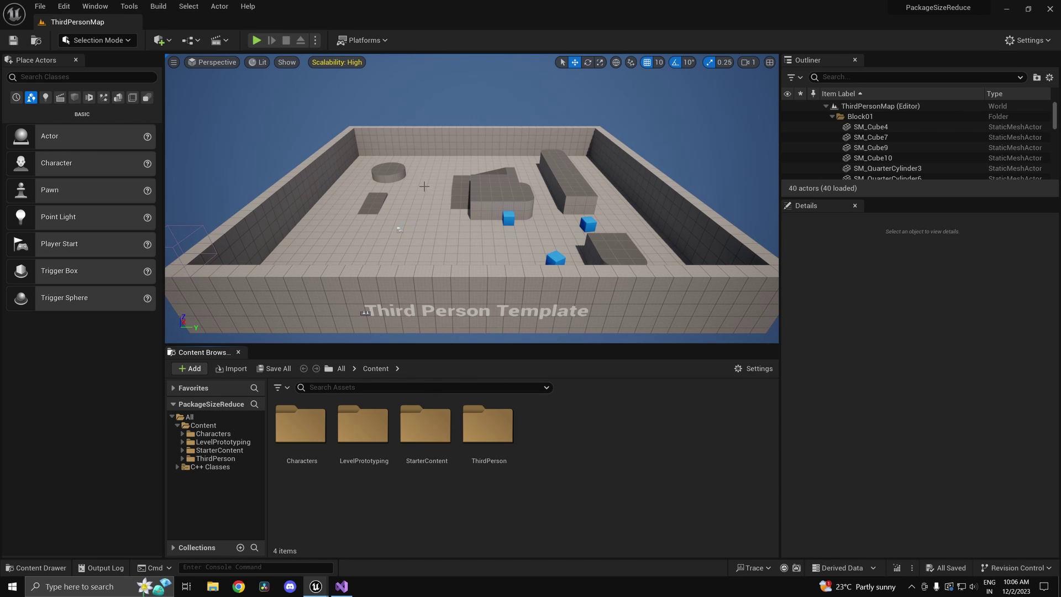
- Briefly play-test the level in the editor, then return to editing
scroll(355, 171, up, 10)
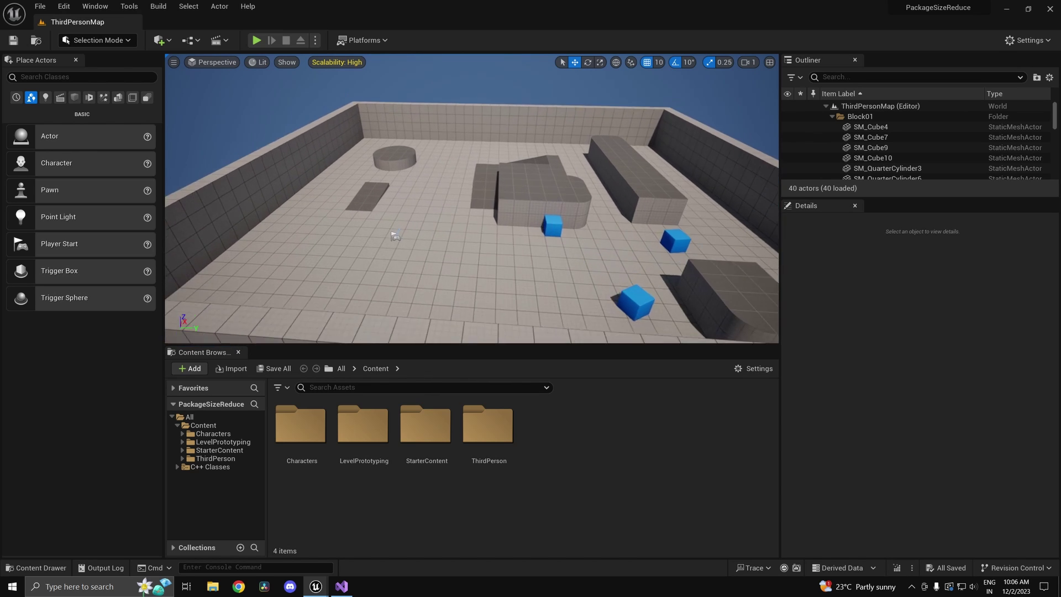
click(257, 40)
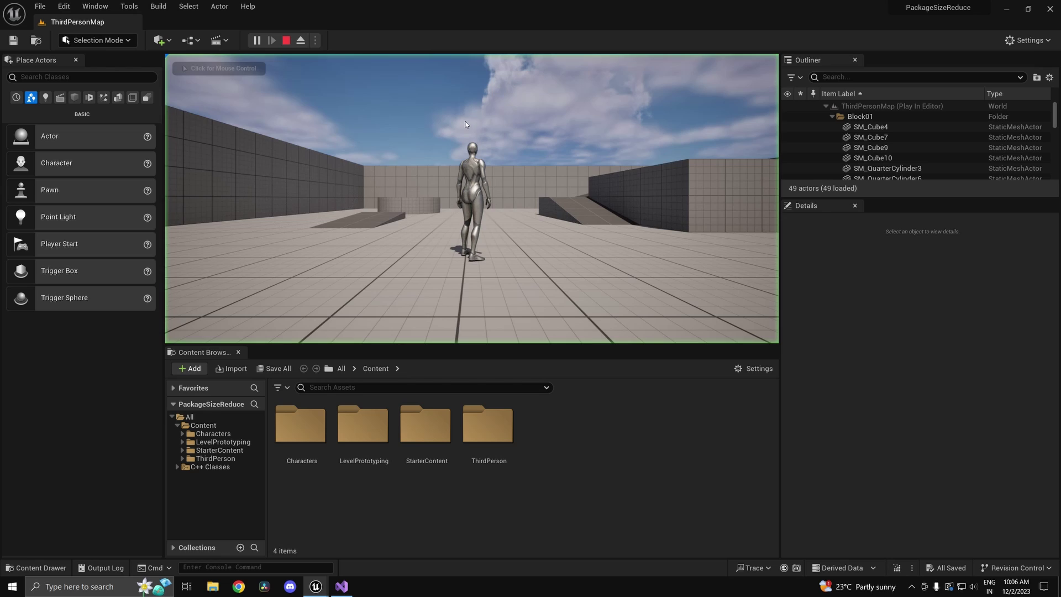
key(w)
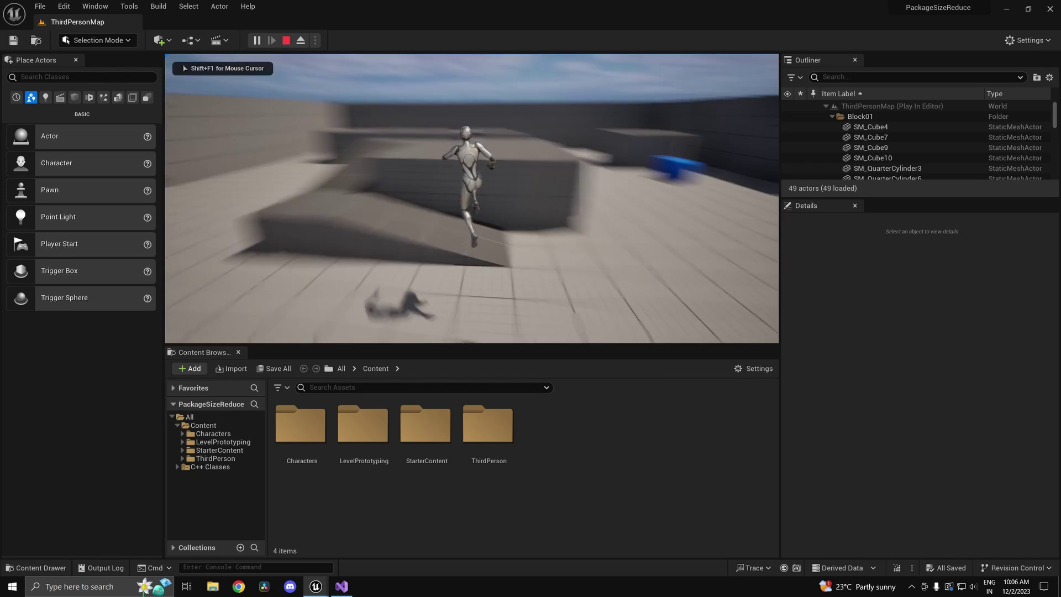
key(Escape)
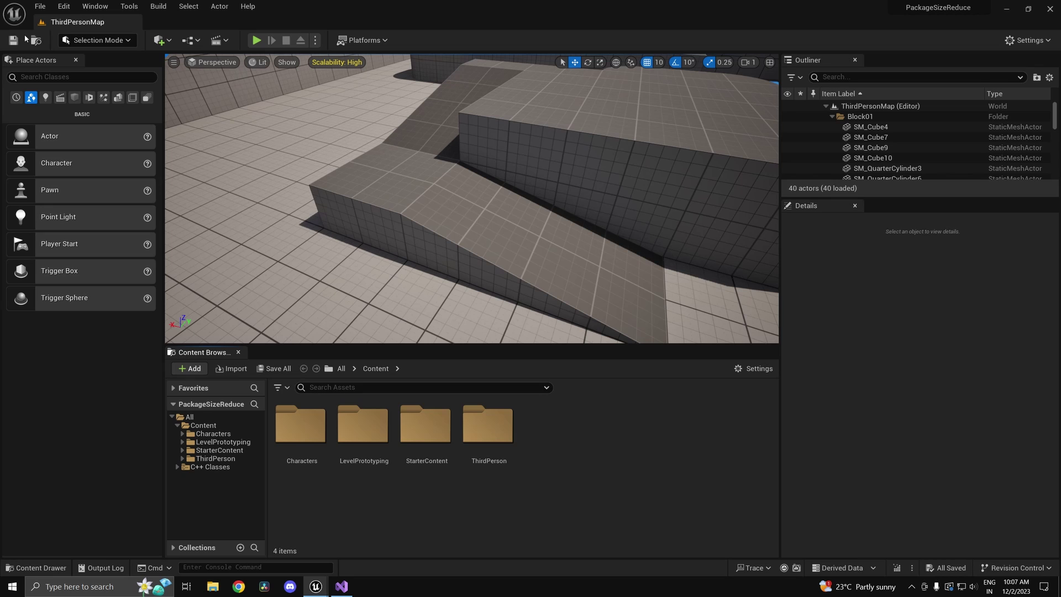
- Open the Project Launcher full-screen and create a custom profile for PackageSizeReduce
click(123, 6)
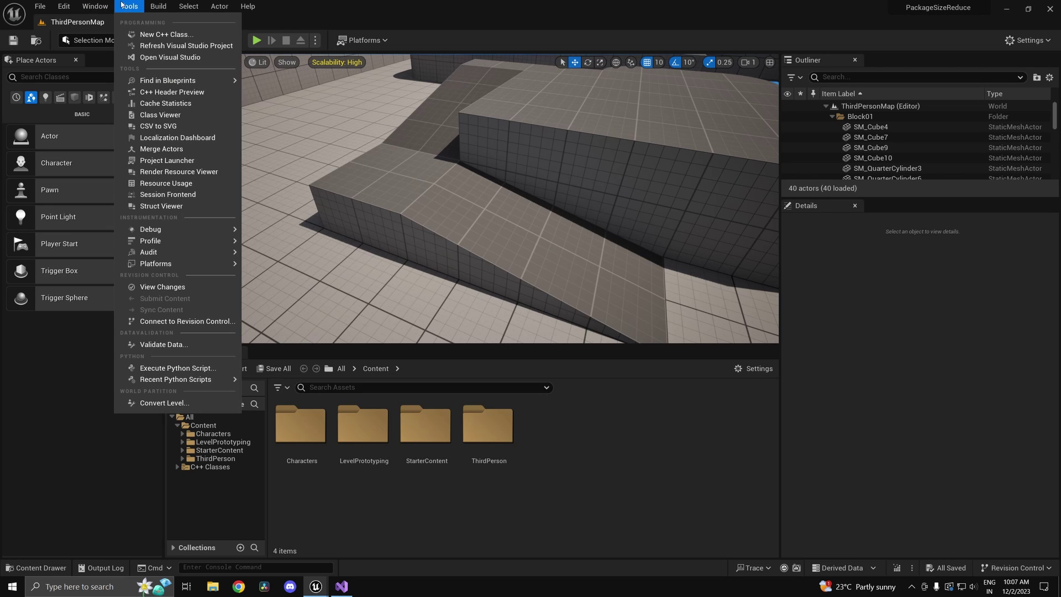
click(146, 161)
drag(192, 14, 442, 66)
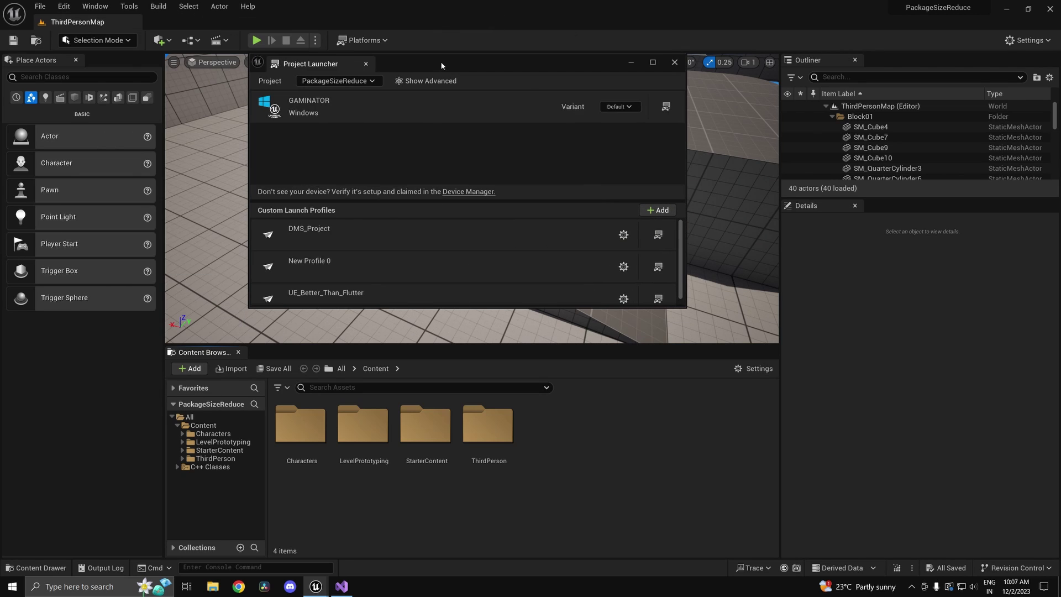
click(653, 62)
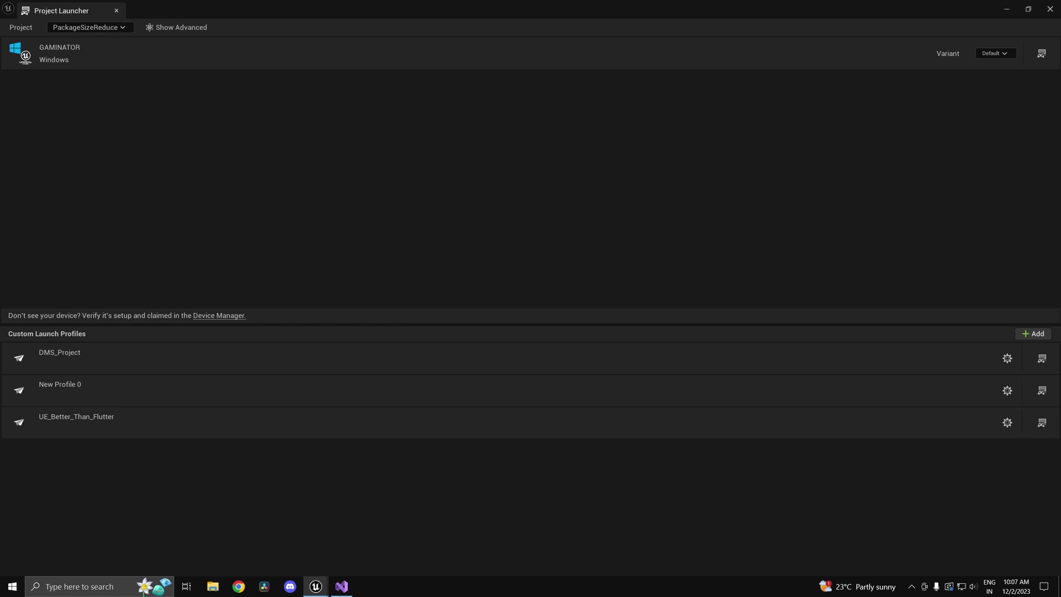
click(1033, 334)
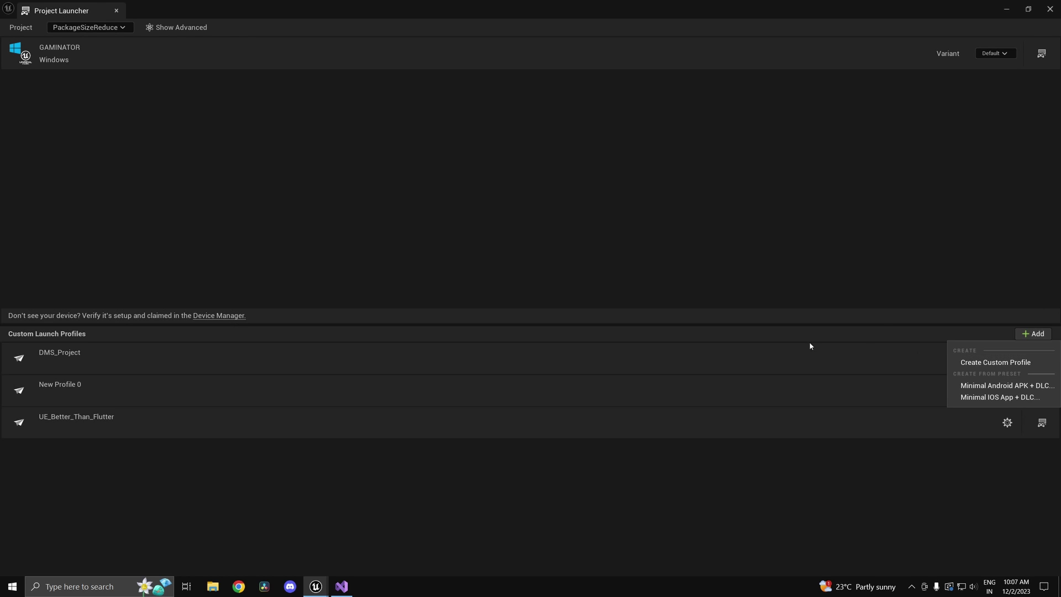
click(1023, 362)
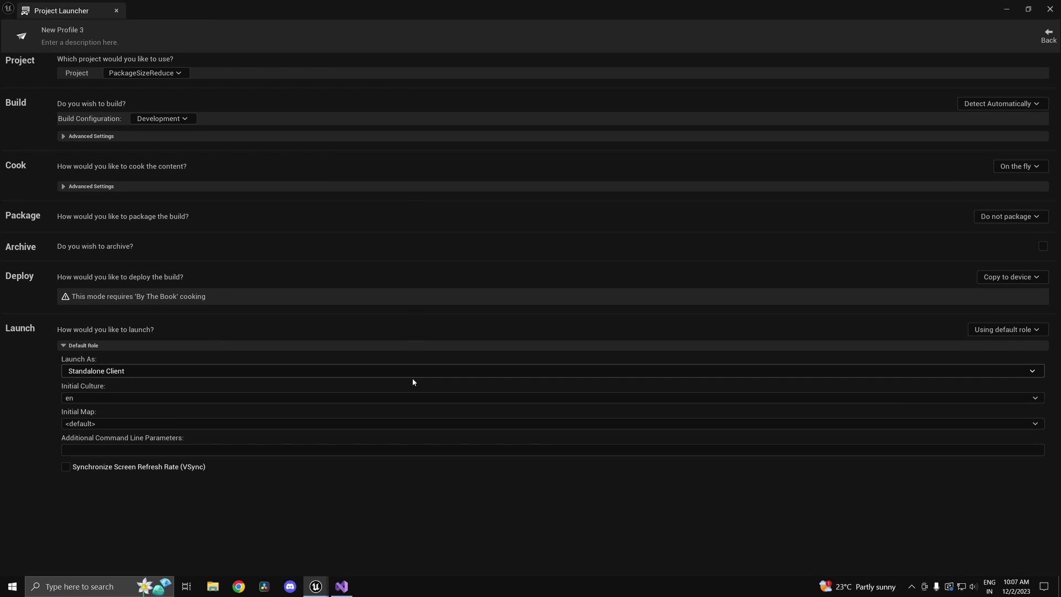
click(154, 77)
click(116, 81)
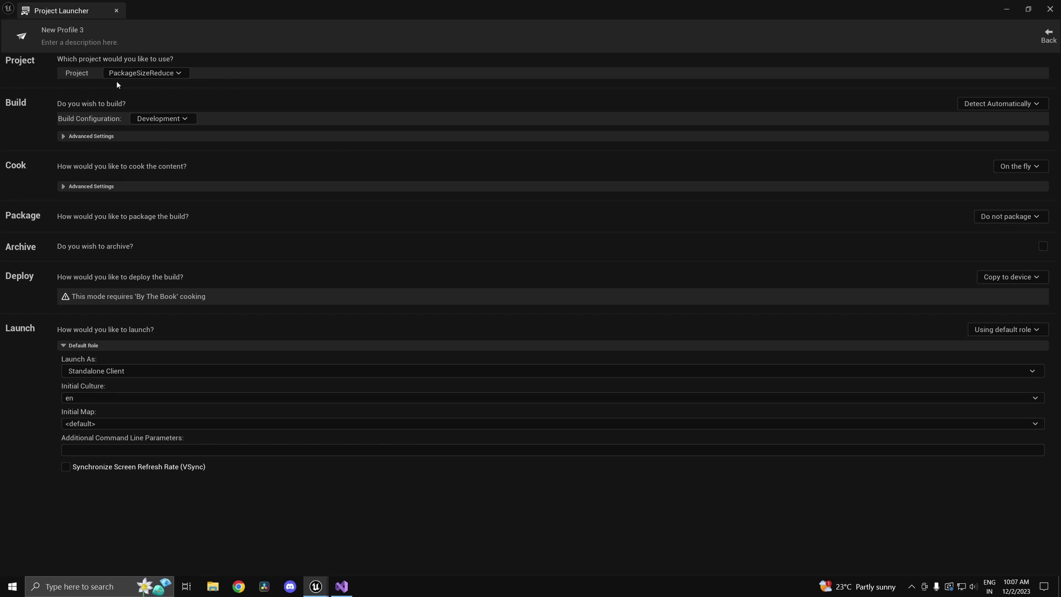
- Set the profile to build Shipping, not deploy, and package and store locally
click(160, 119)
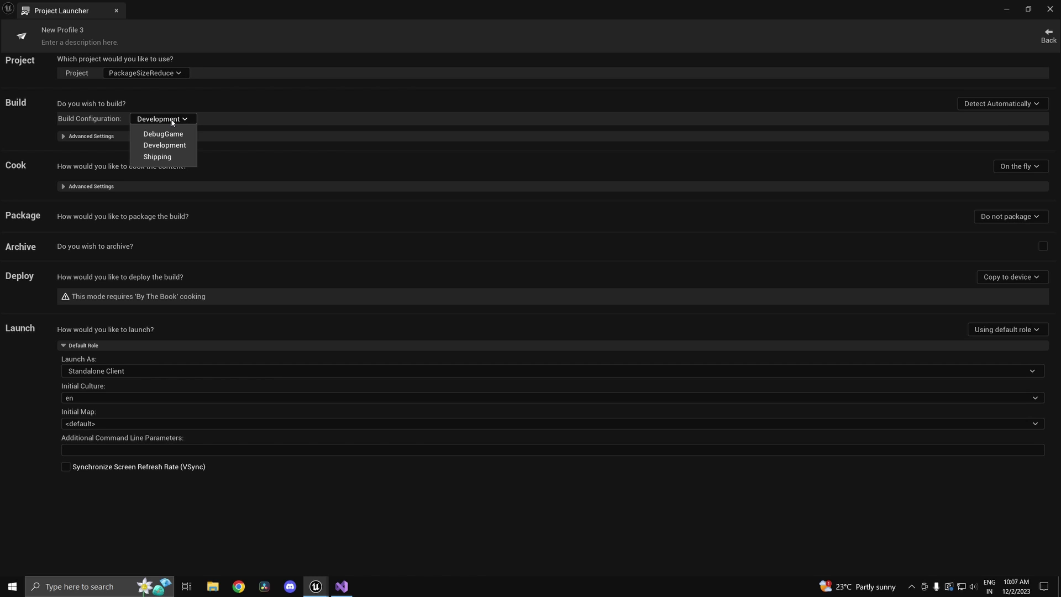
click(168, 157)
click(64, 136)
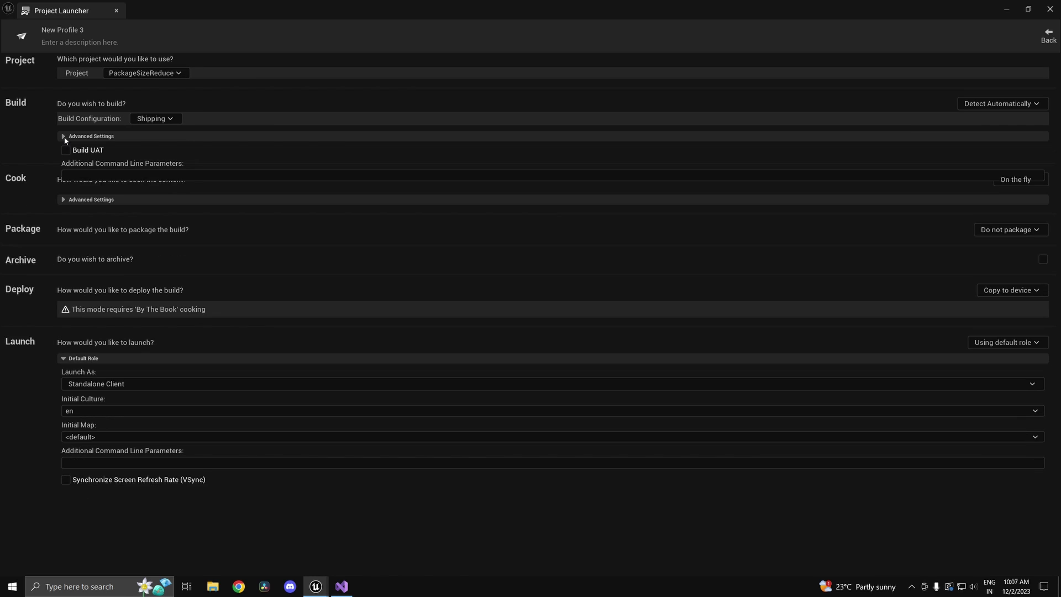
click(64, 136)
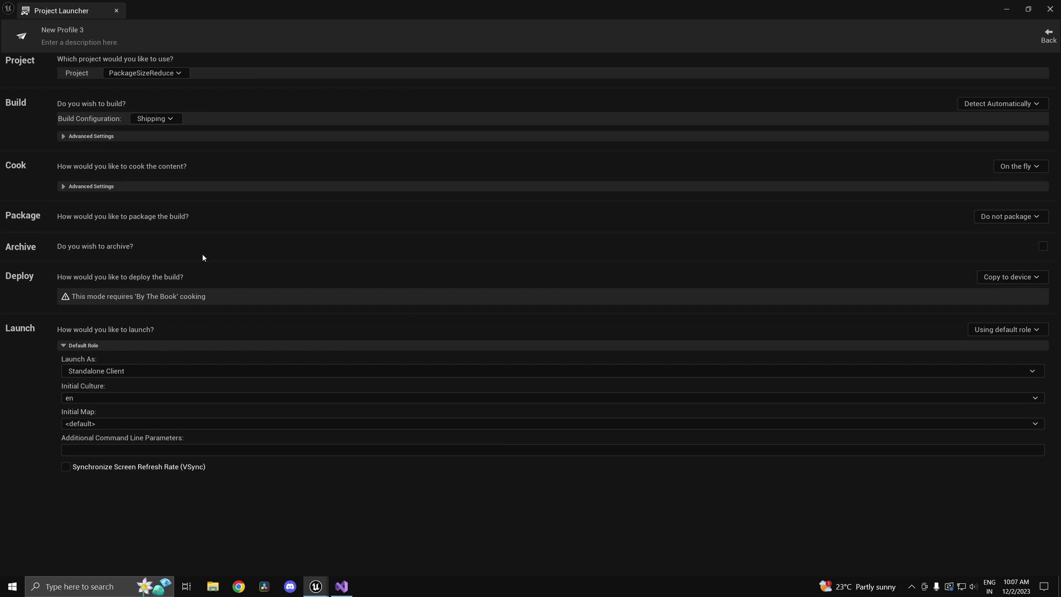
click(1008, 280)
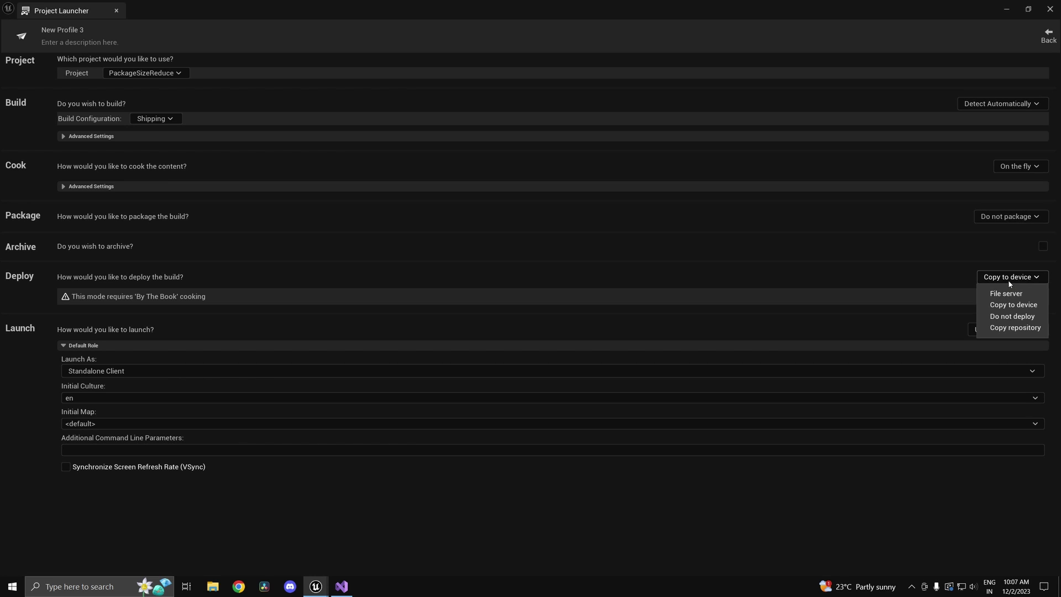
click(1012, 315)
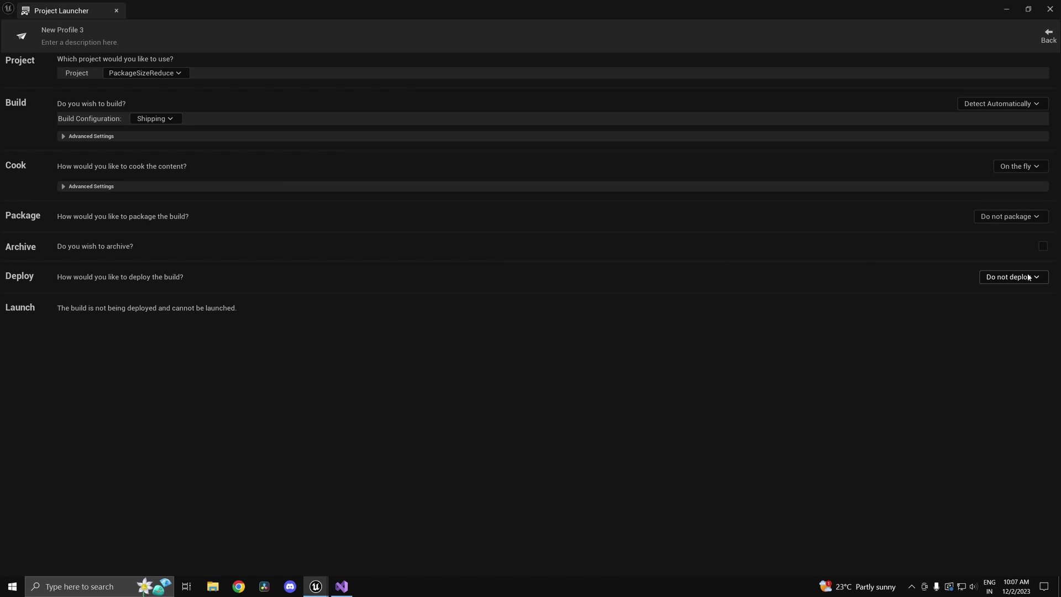
click(1003, 218)
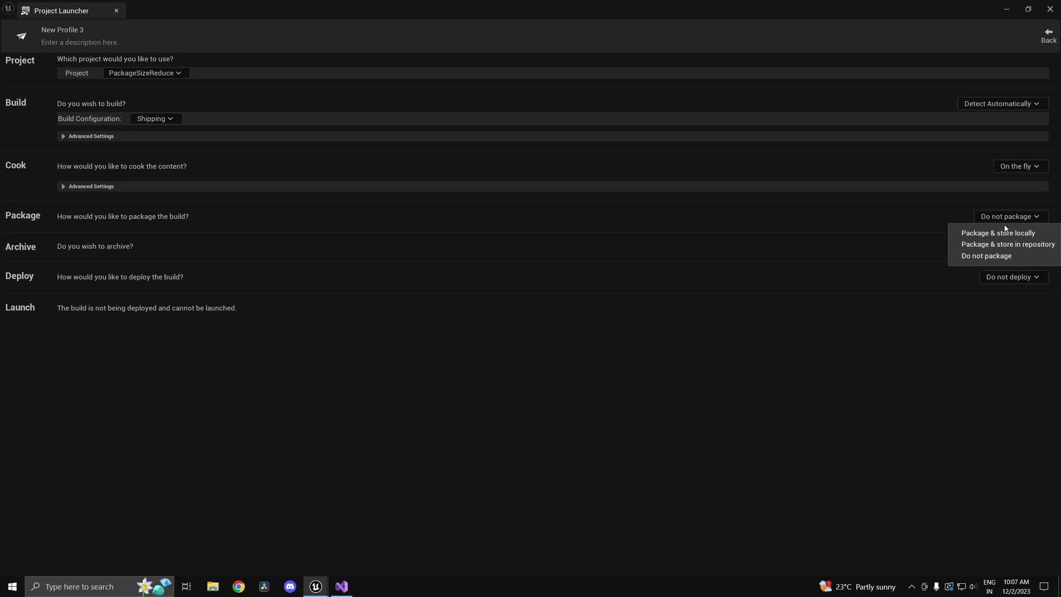
click(1008, 234)
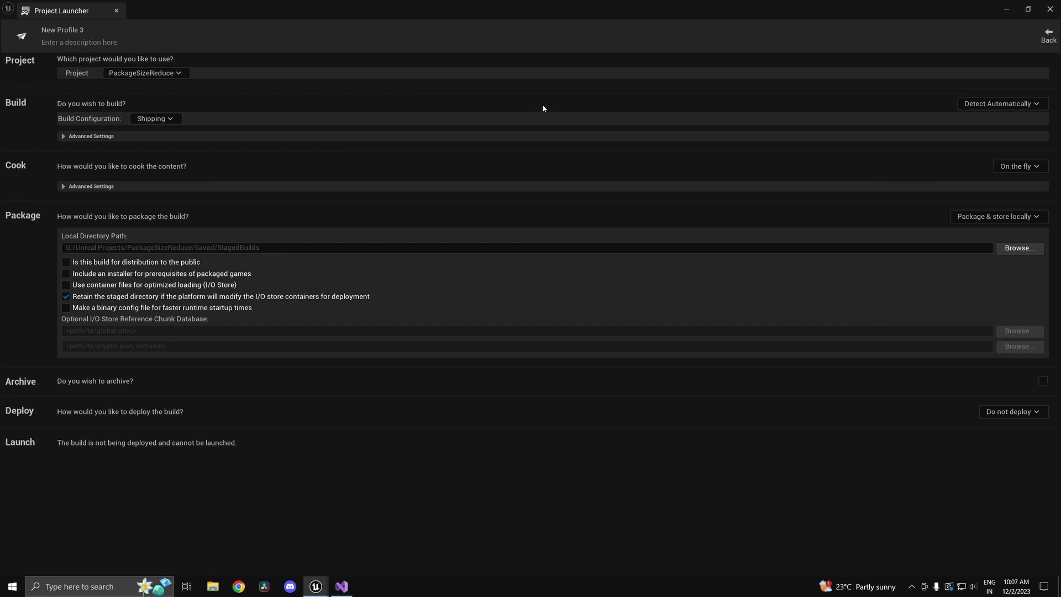
- Set the profile's cook mode to By the book
click(64, 187)
click(64, 188)
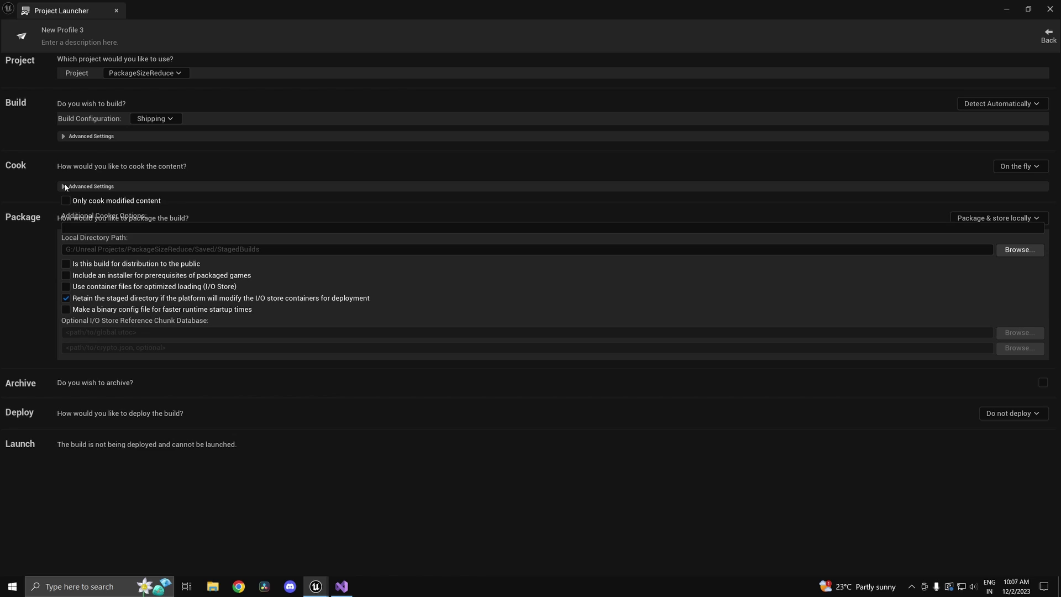
click(62, 136)
click(63, 136)
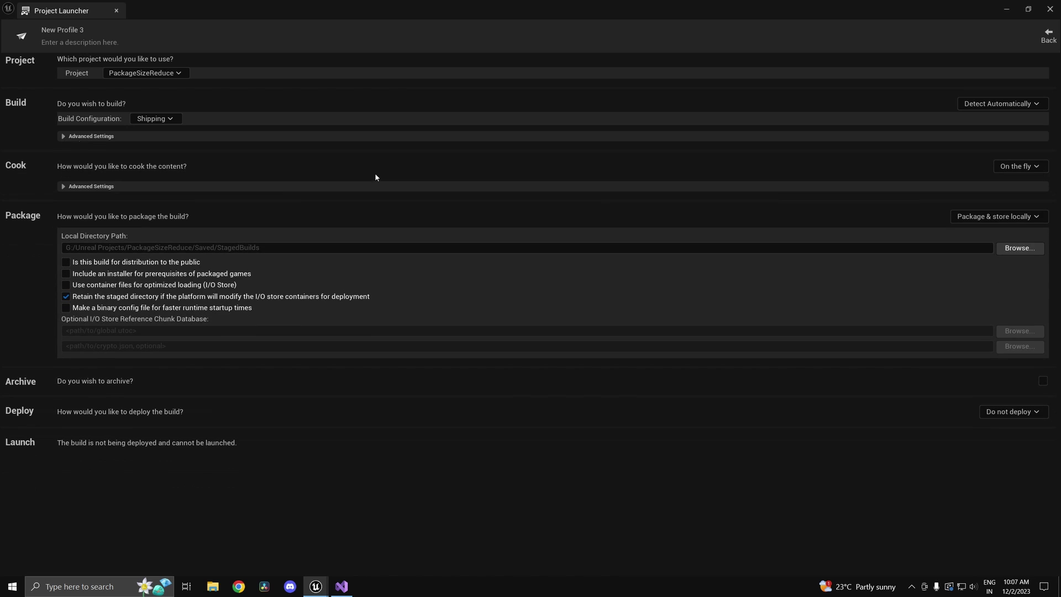
click(1031, 167)
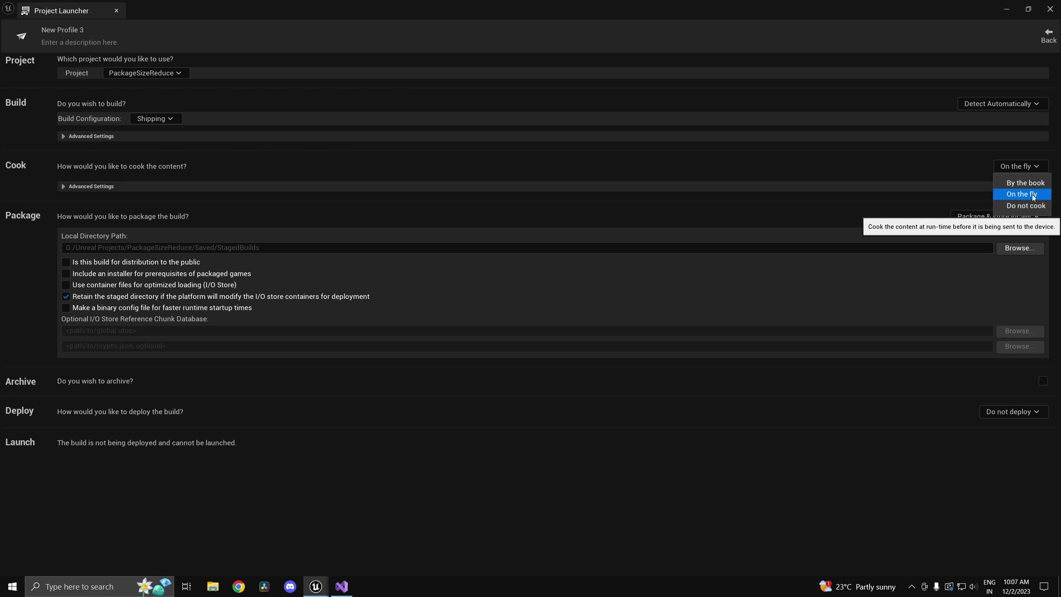
click(1026, 183)
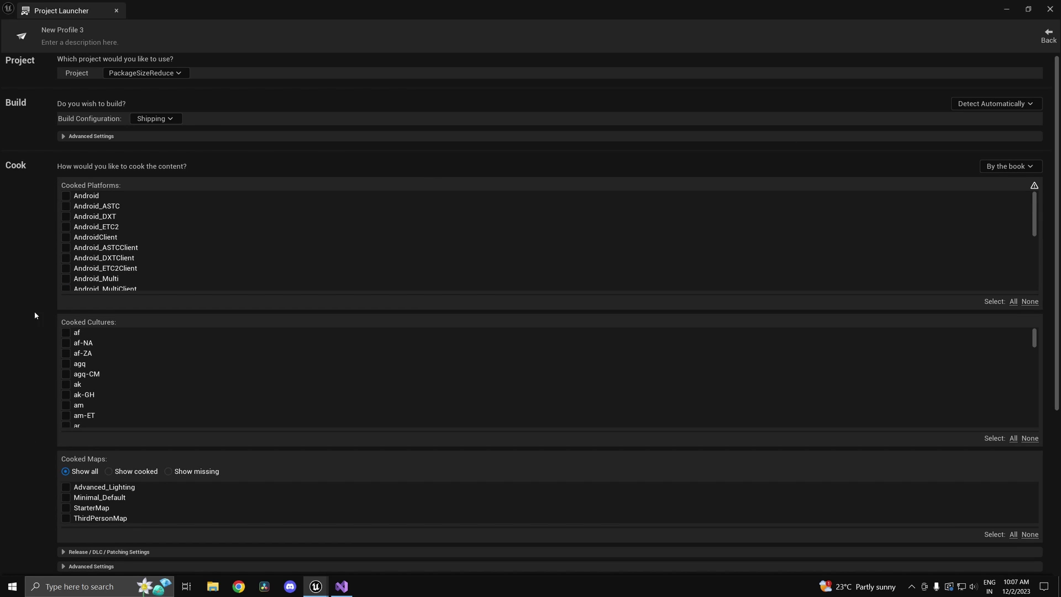
scroll(127, 260, down, 10)
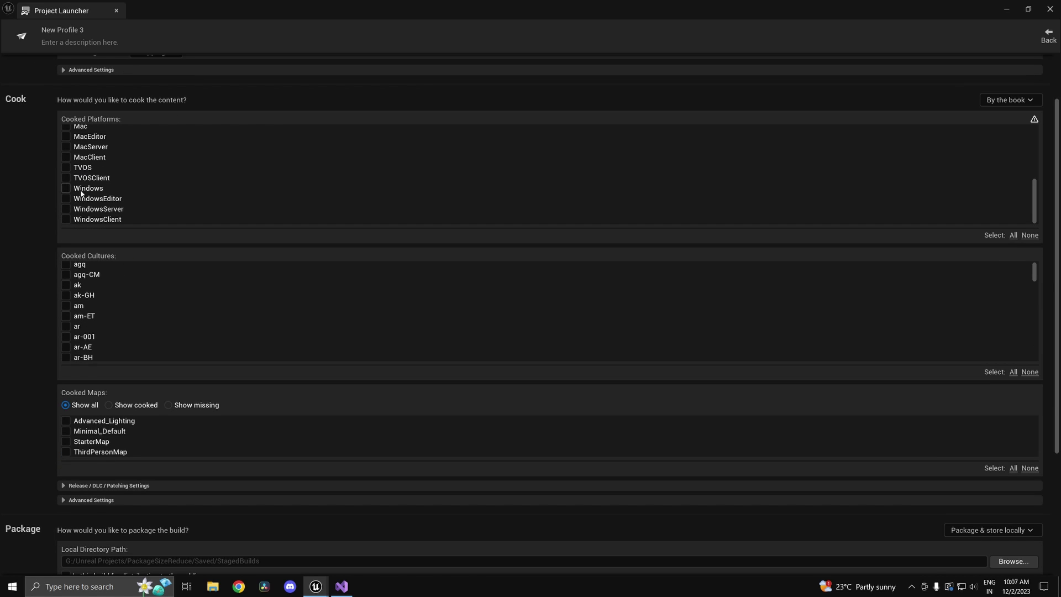
scroll(138, 195, up, 5)
scroll(137, 195, up, 3)
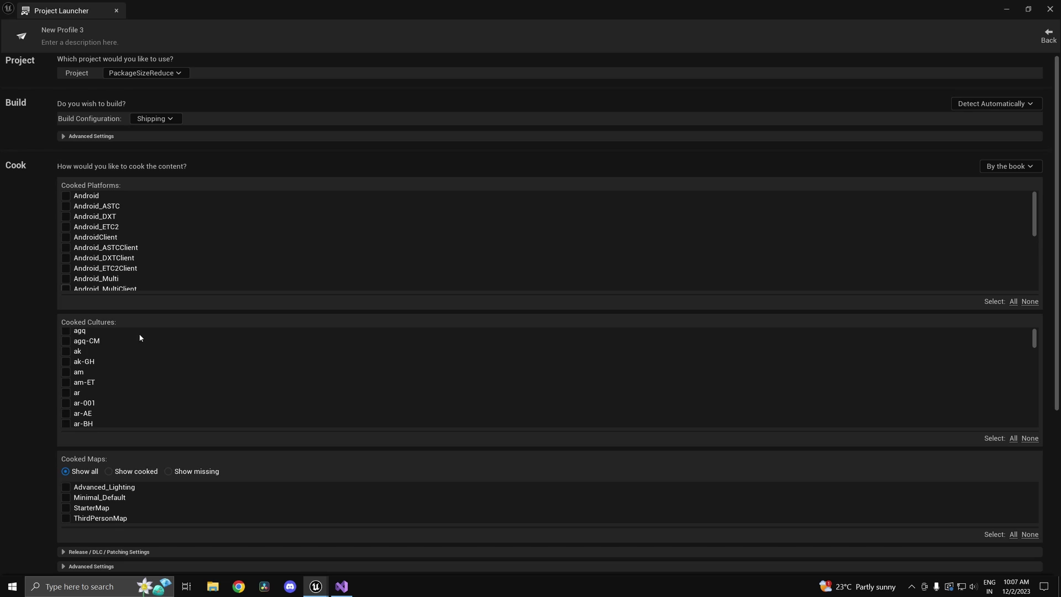
scroll(152, 369, down, 12)
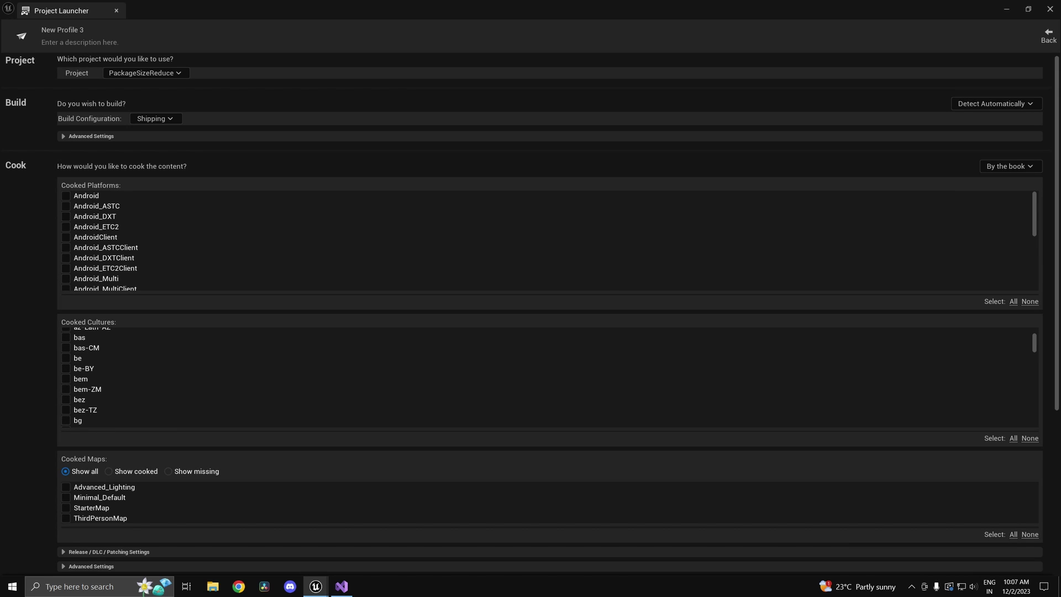
- Rename the profile from New Profile 3 to 'PackageSizeReduction'
double_click(90, 30)
text(Pac)
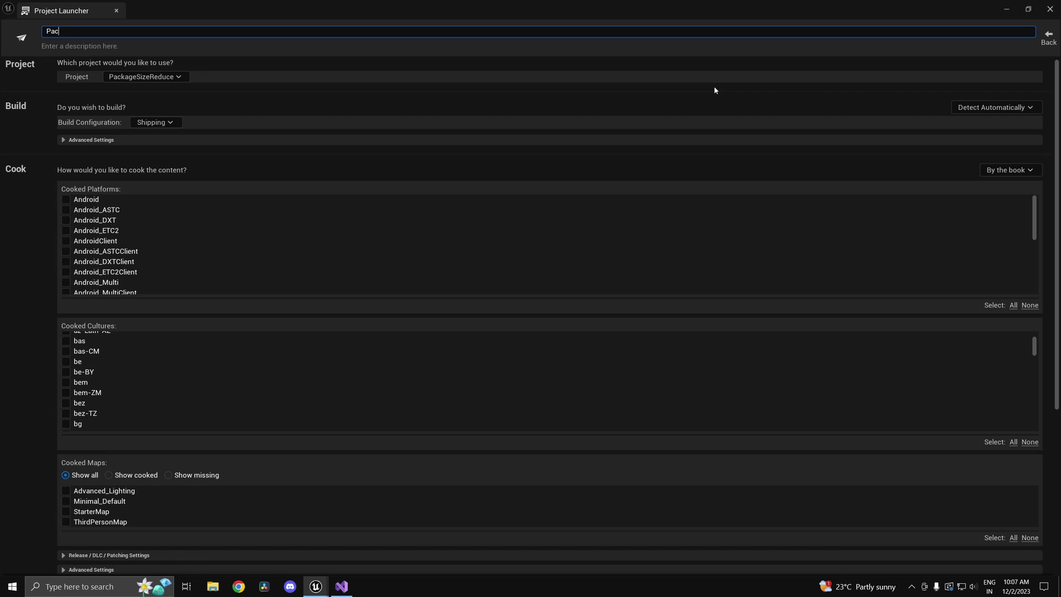
text(kageSizeReduction)
key(Return)
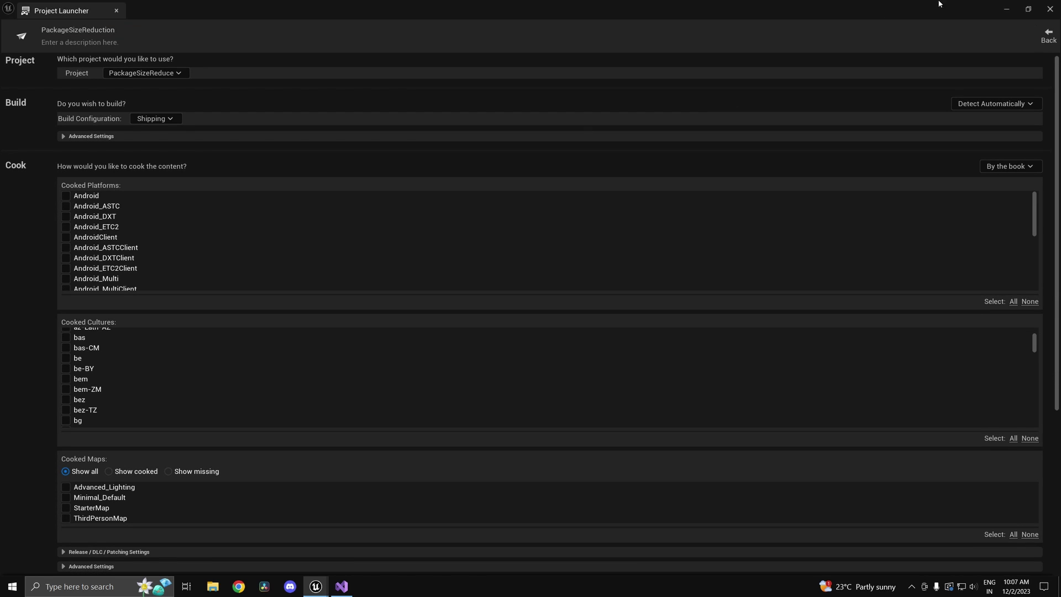
- Launch the PackageSizeReduction profile from the profile list and set the lobby match type to Custom
click(1049, 36)
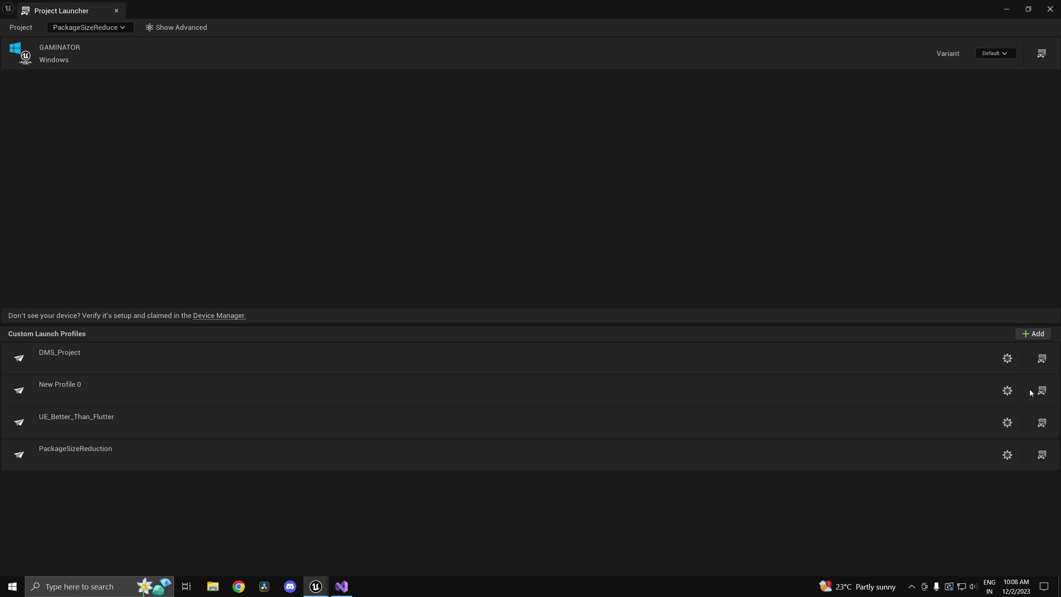
click(1042, 456)
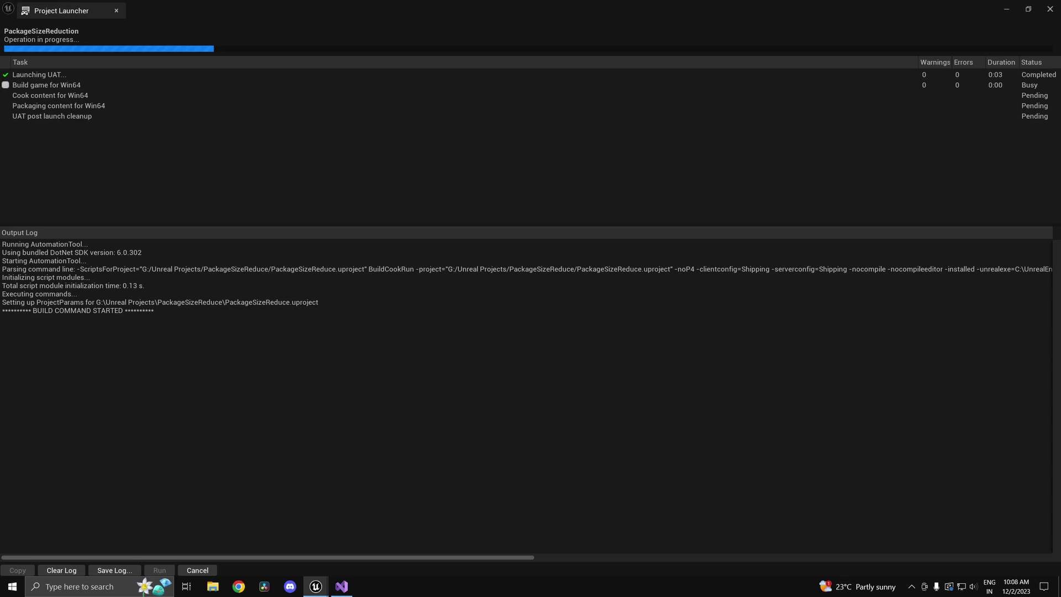
click(568, 247)
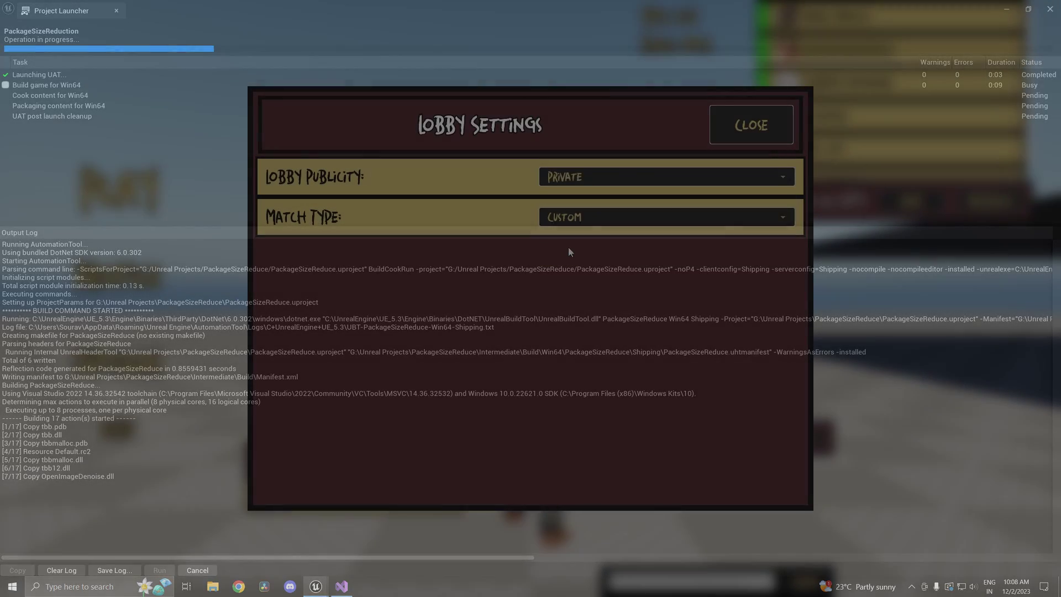
- Start a match in the RespawnTimeCheck game mode
click(738, 115)
click(119, 191)
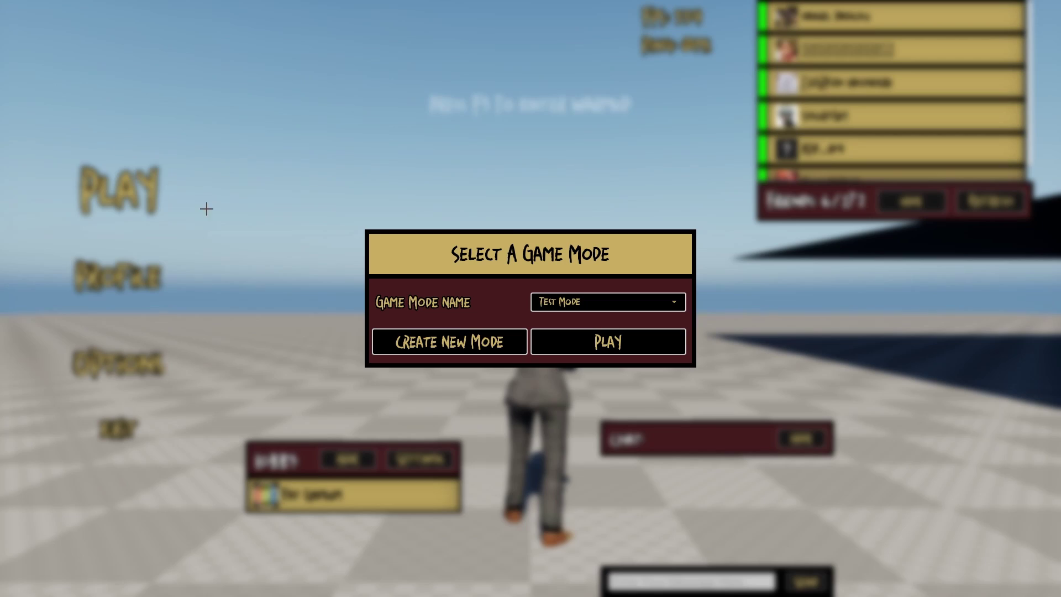
click(559, 302)
click(556, 353)
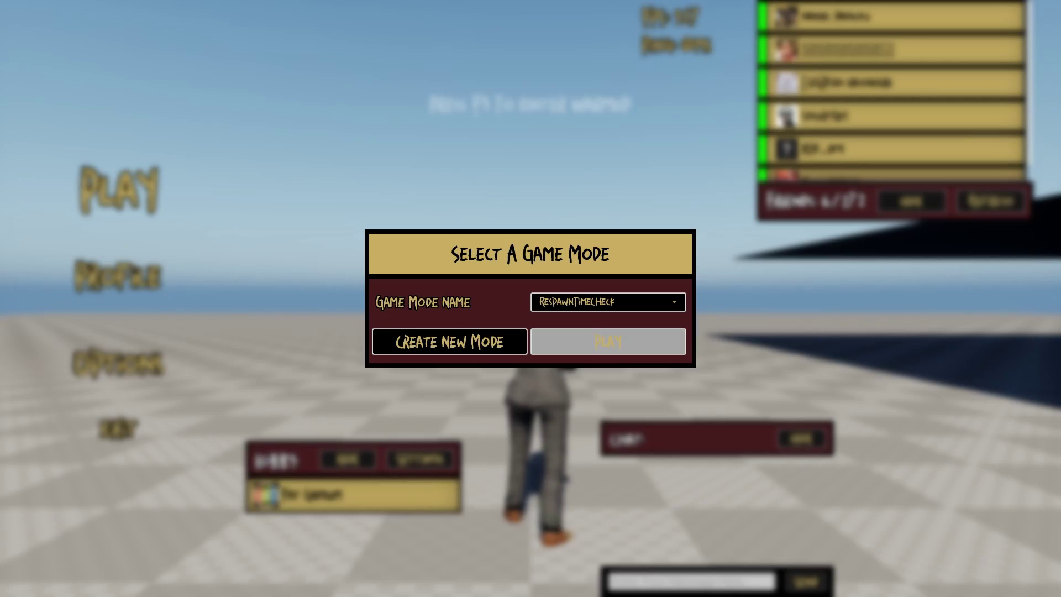
click(587, 336)
- Run and jump through the opening gates and dark hall into the burning cage arena
key(w)
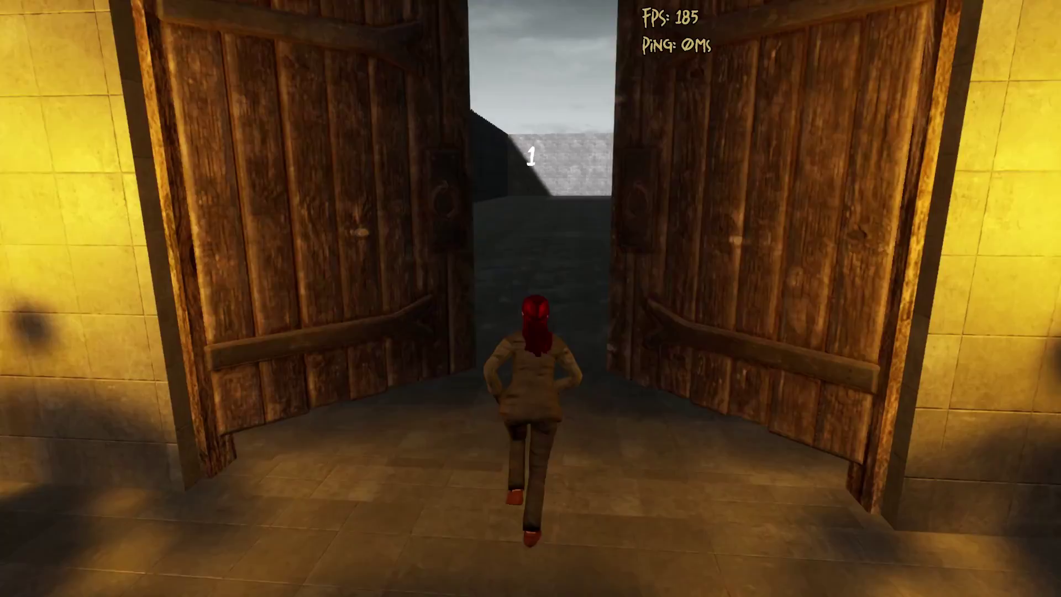
key(space)
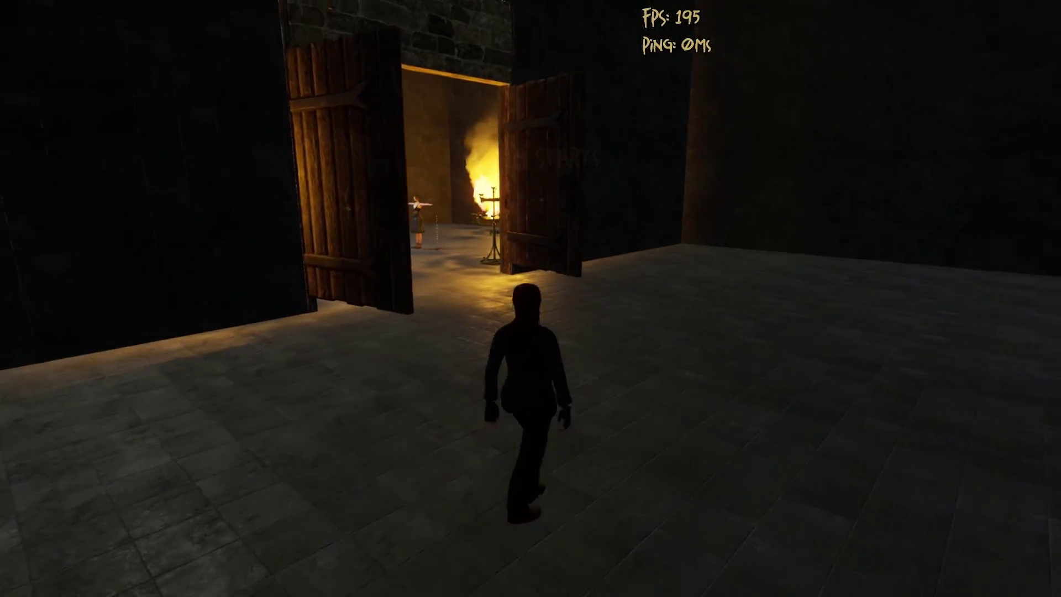
key(space)
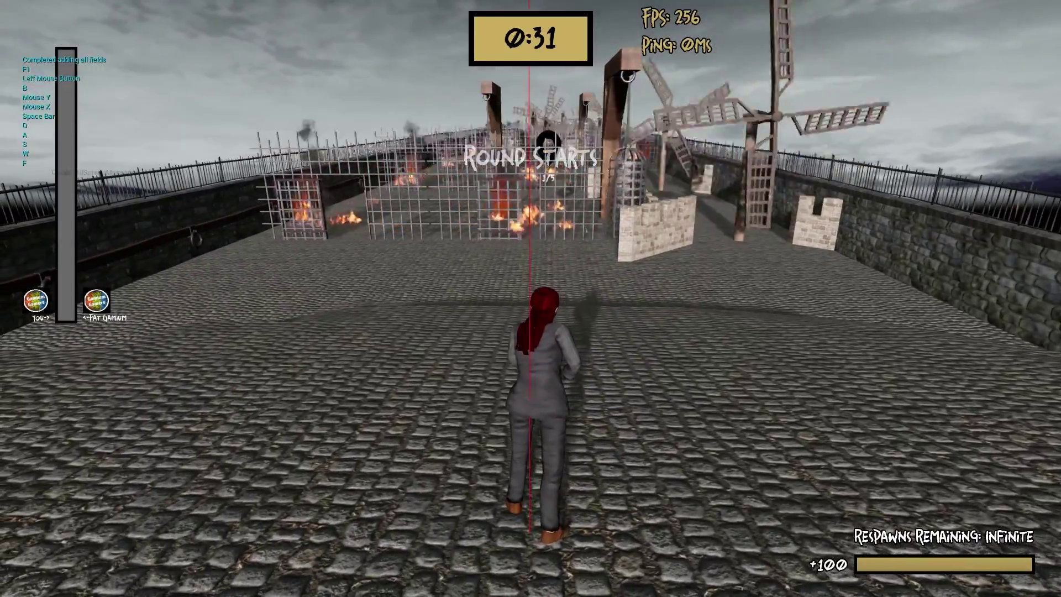
key(w)
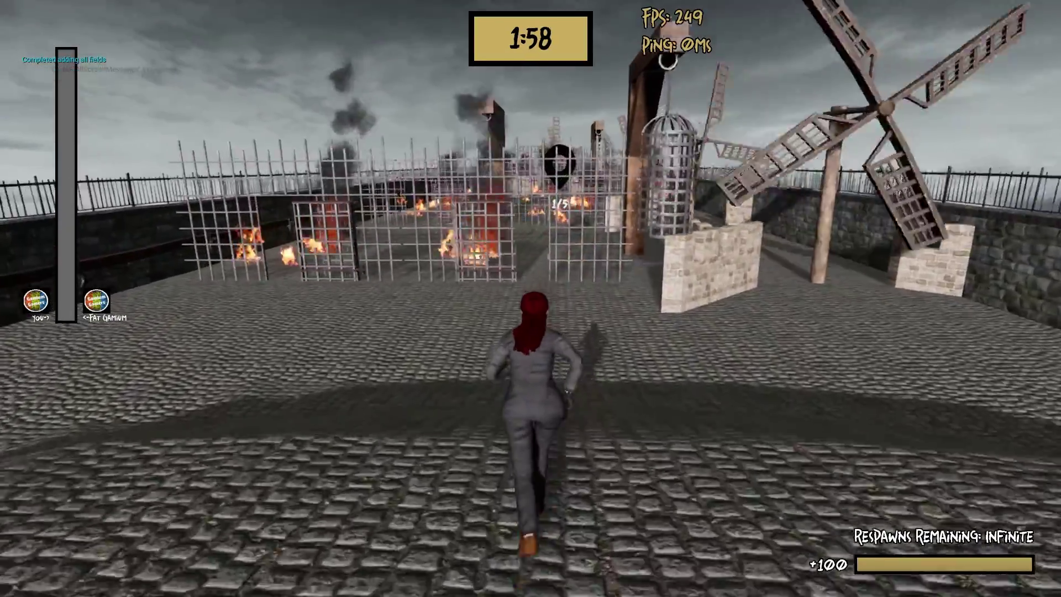
key(Tab)
key(w)
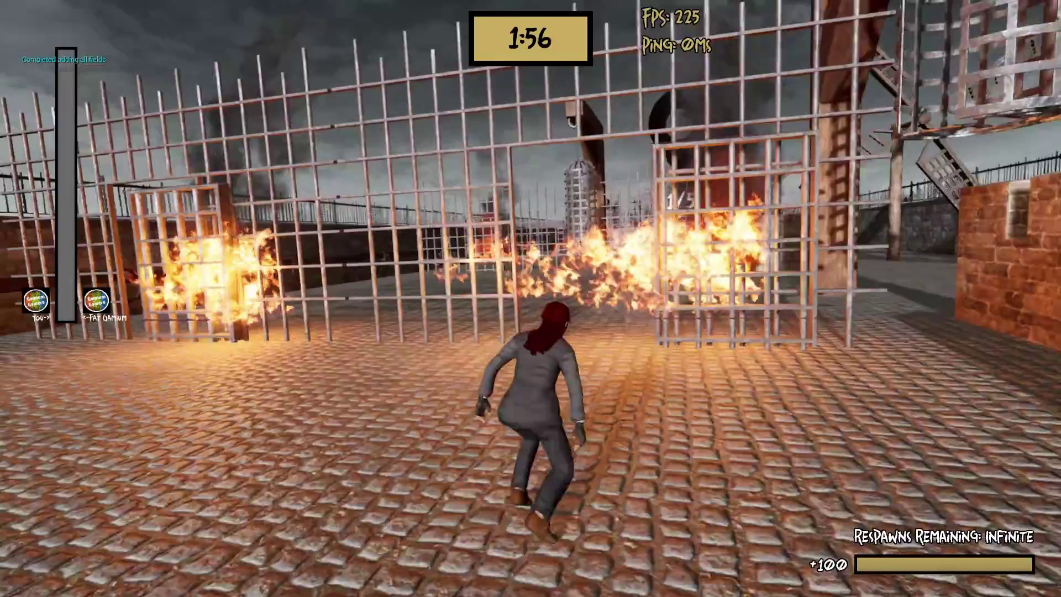
key(w)
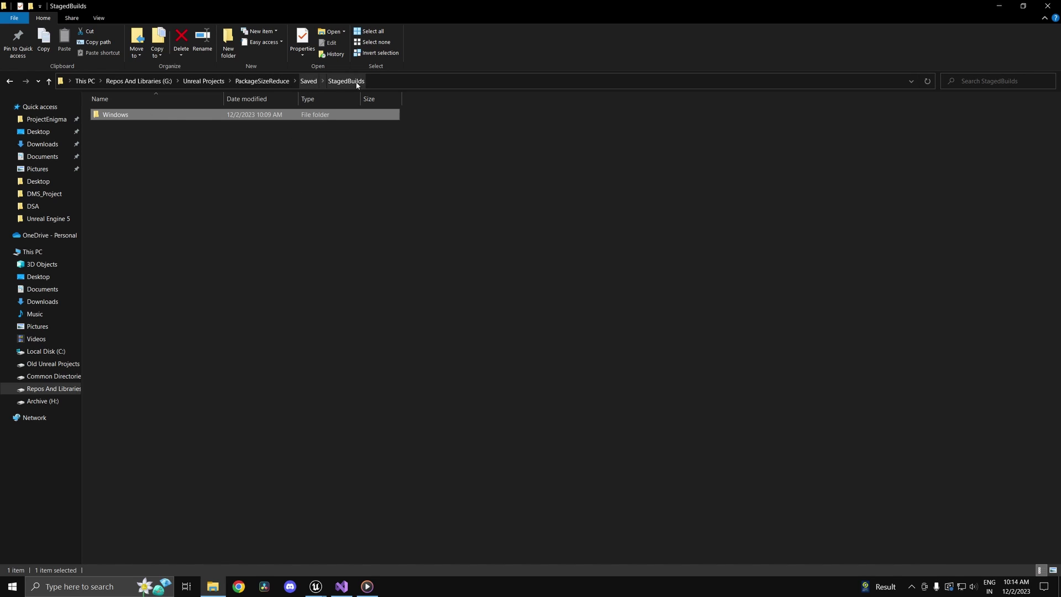
- Read the staged Windows folder's 1.22 GB size in Properties, then switch back to Unreal
right_click(168, 116)
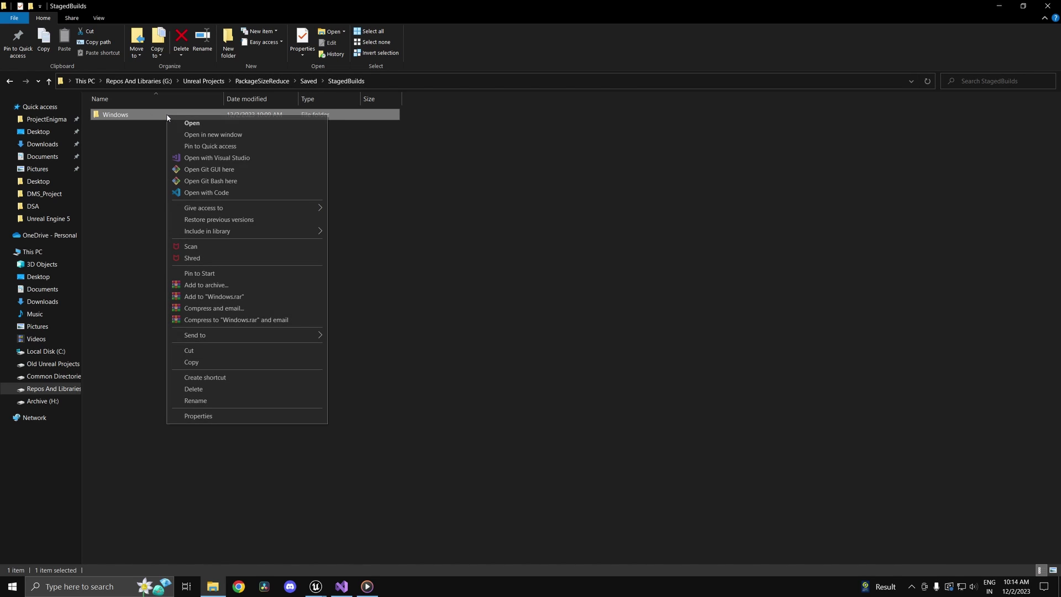
click(240, 416)
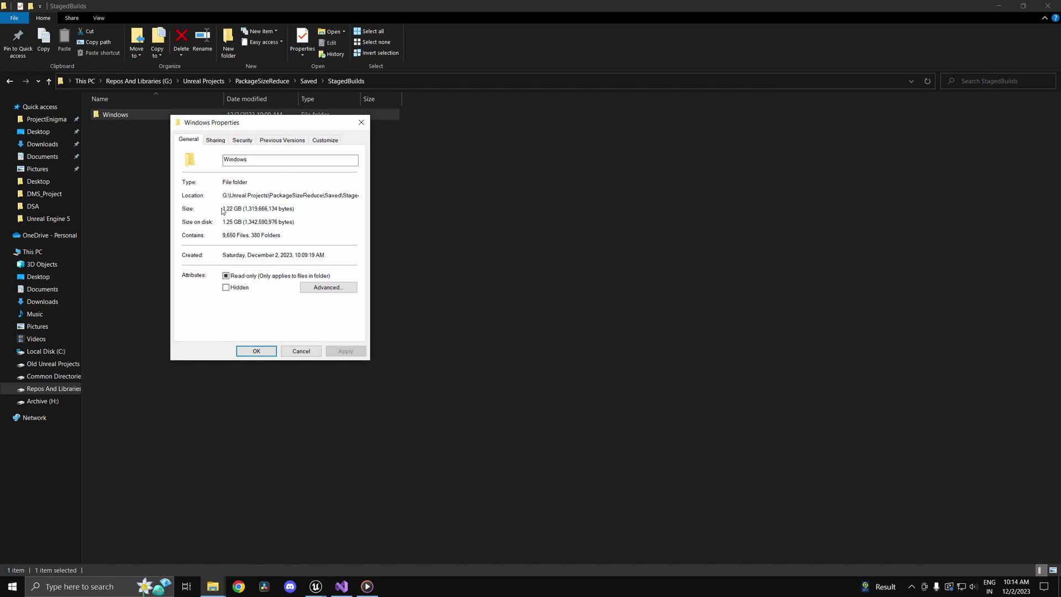
drag(224, 210, 243, 210)
click(361, 123)
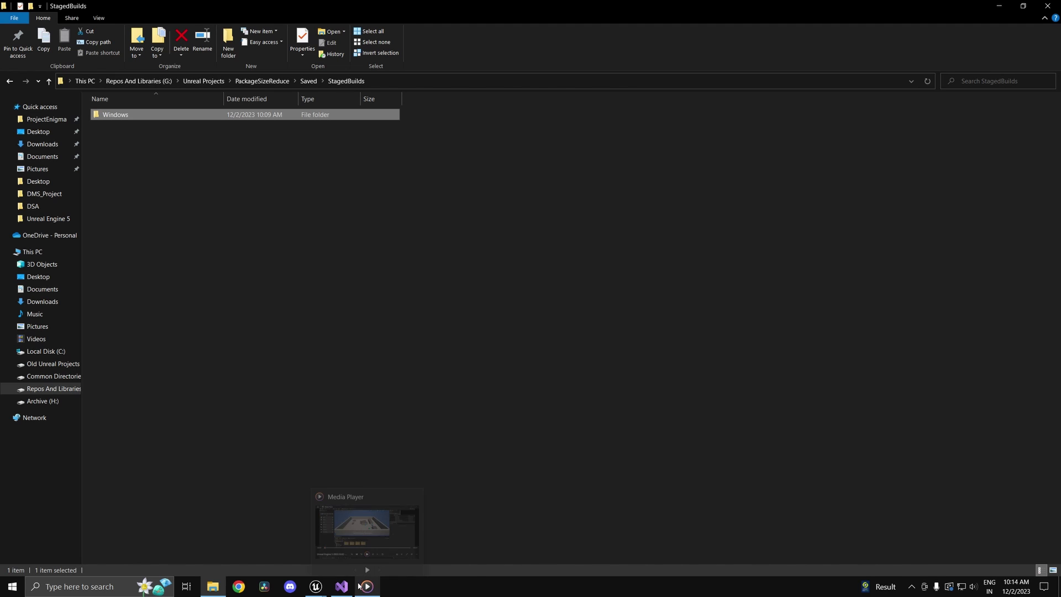
click(316, 586)
- Close the finished packaging log and tick ThirdPersonMap as the only cooked map
click(440, 553)
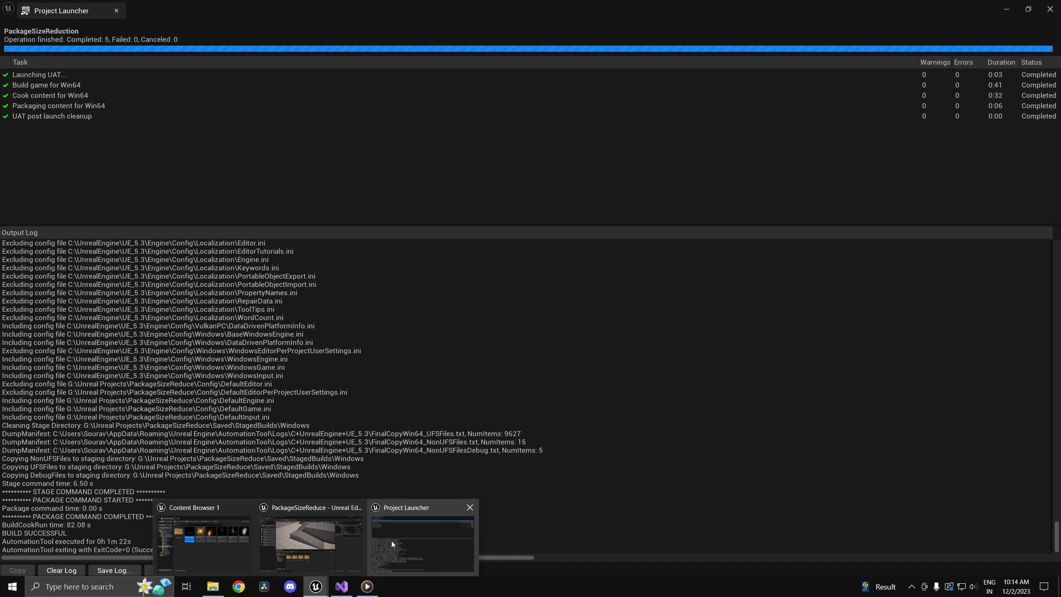
click(1047, 12)
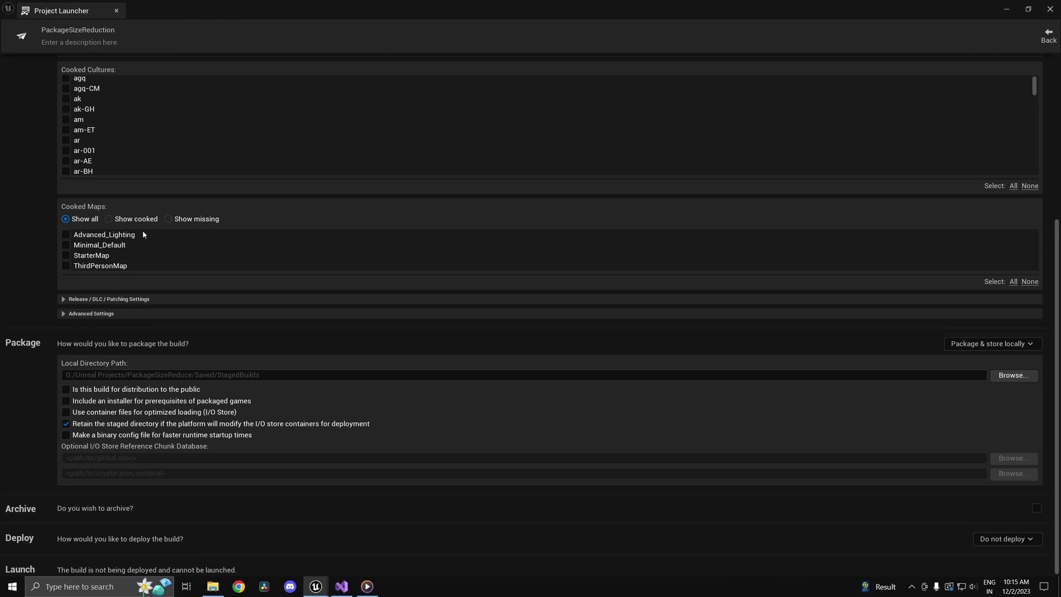
click(94, 267)
scroll(217, 354, up, 3)
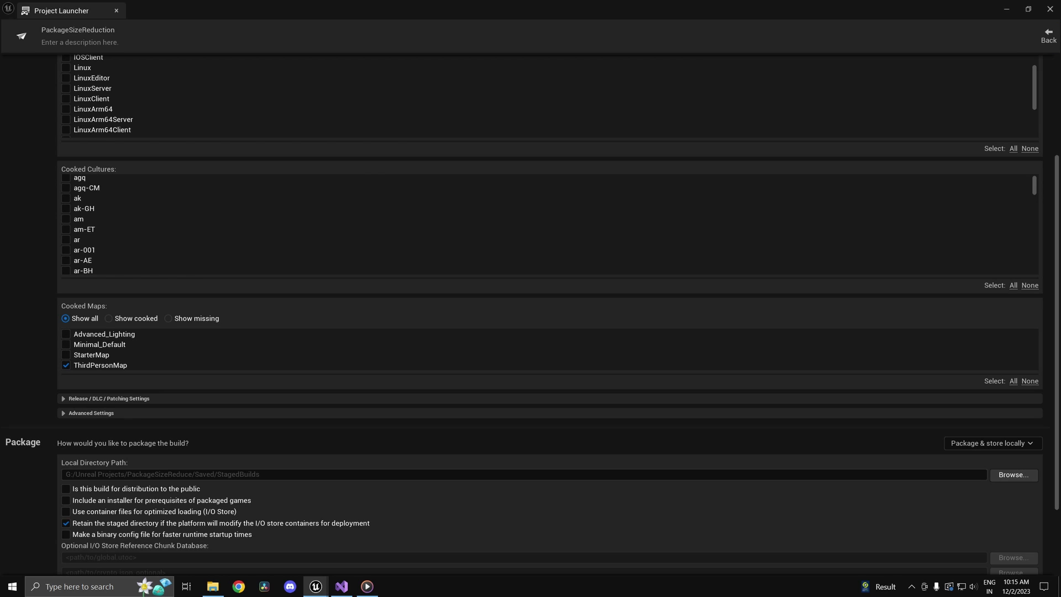
click(1048, 36)
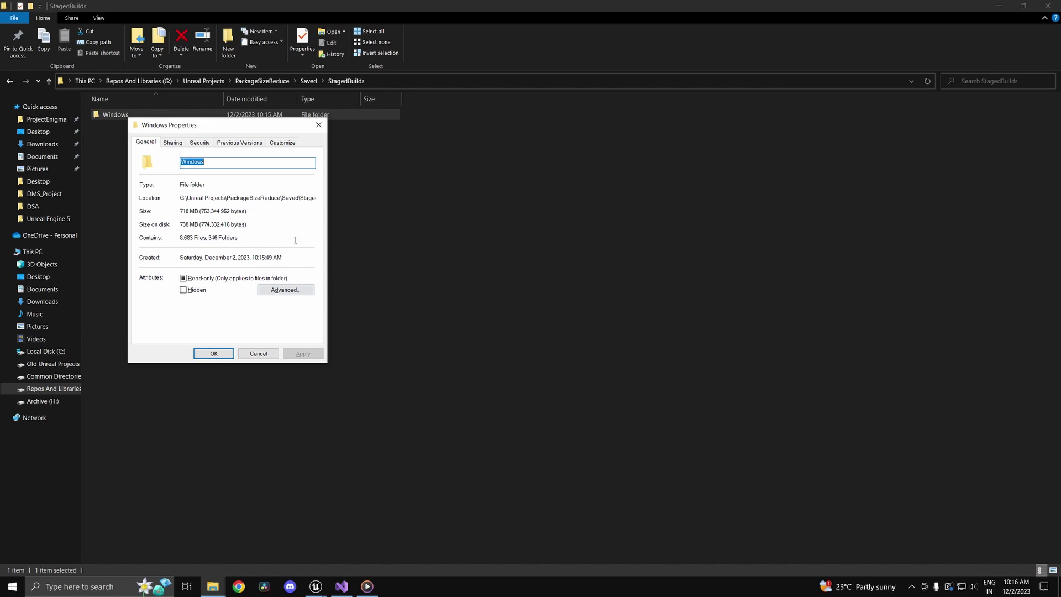
- Close the Windows folder's Properties after reading its 718 MB size
click(323, 123)
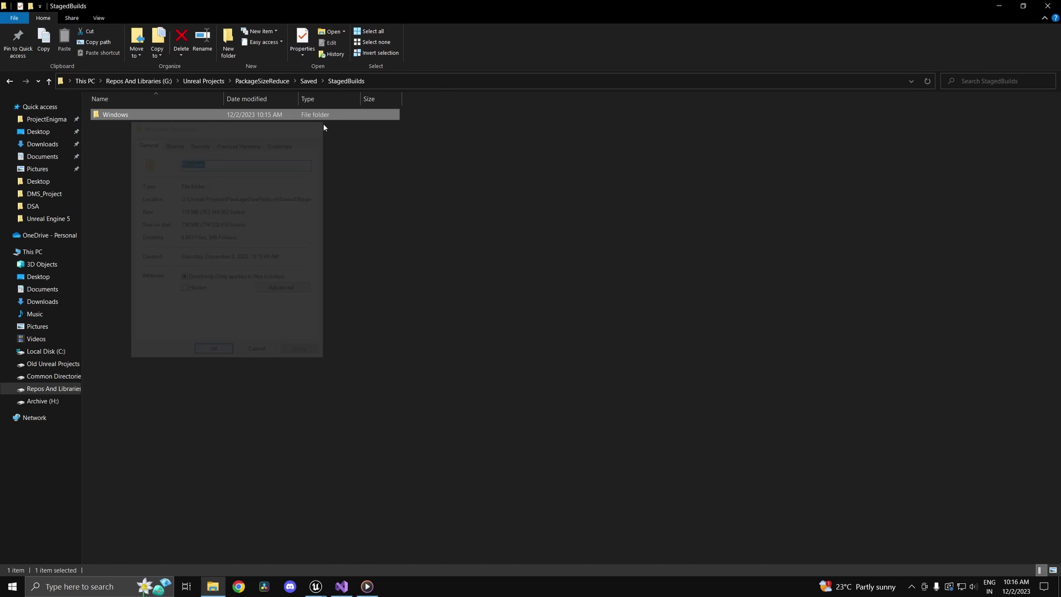
- Enable 'Store all content in a single file (UnrealPak)' and relaunch the PackageSizeReduction profile
mouse_move(316, 587)
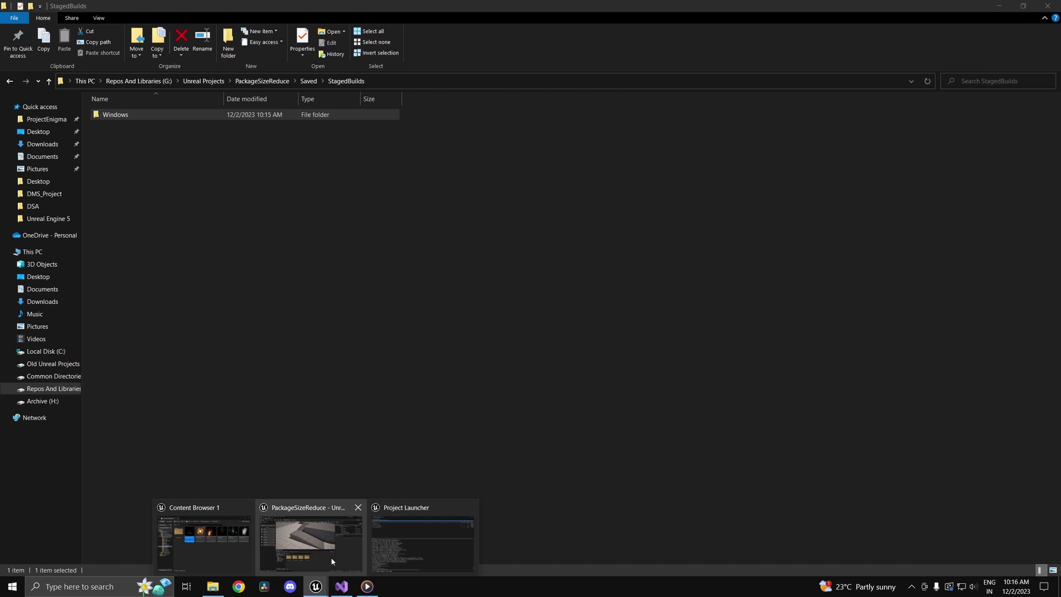
click(387, 548)
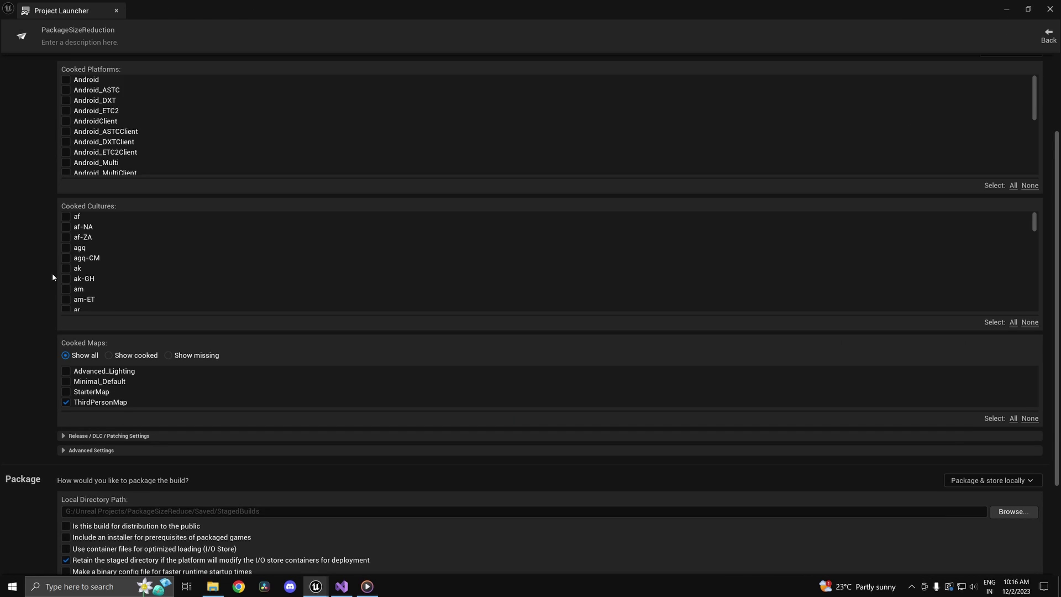
scroll(51, 269, down, 3)
scroll(46, 272, down, 1)
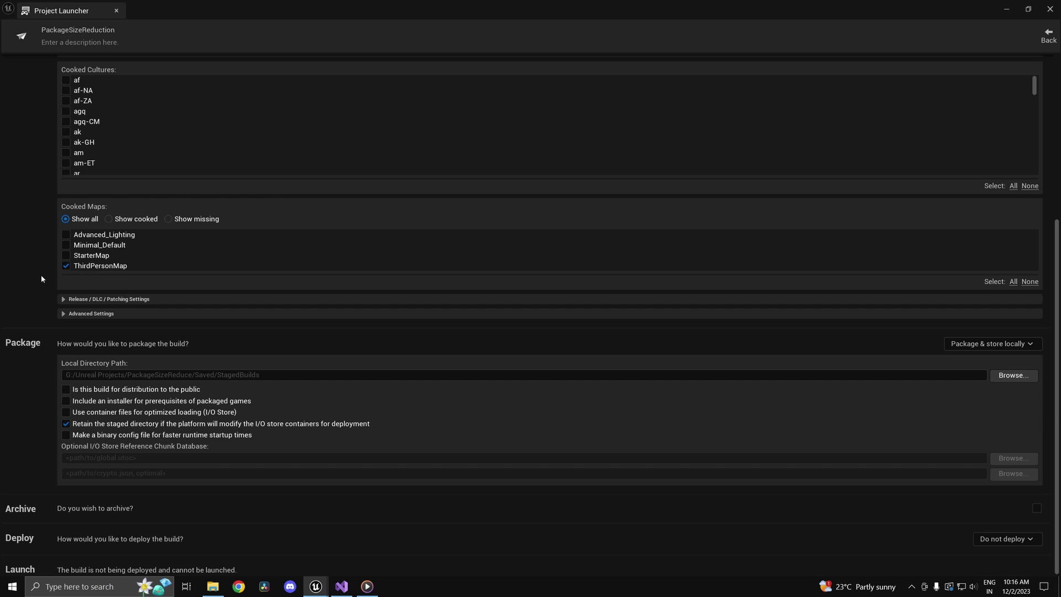
click(68, 314)
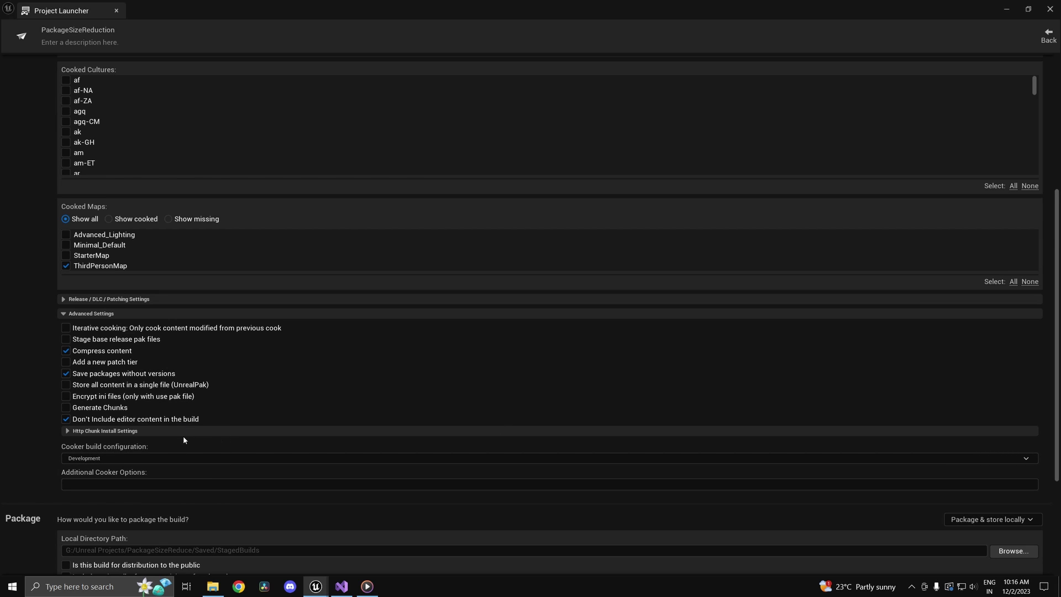
scroll(184, 439, down, 3)
scroll(160, 446, up, 2)
scroll(232, 481, up, 4)
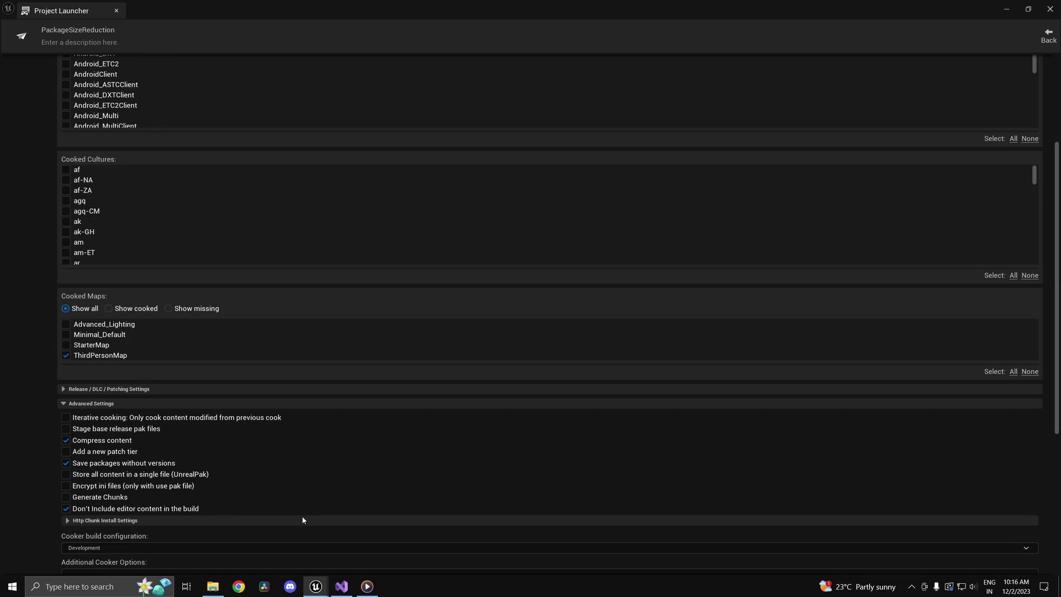
click(66, 474)
click(1051, 39)
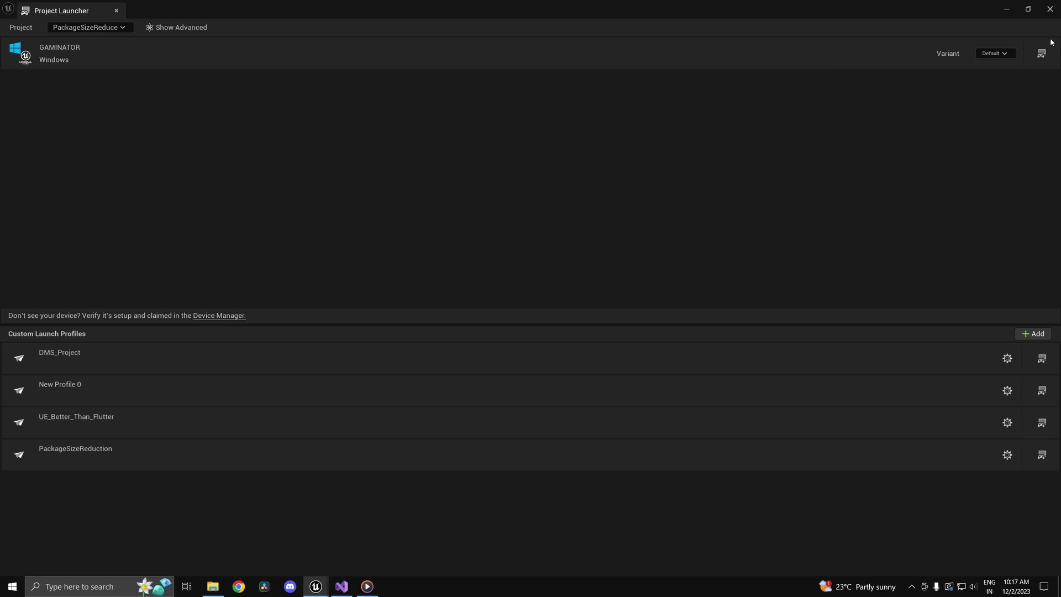
click(1042, 454)
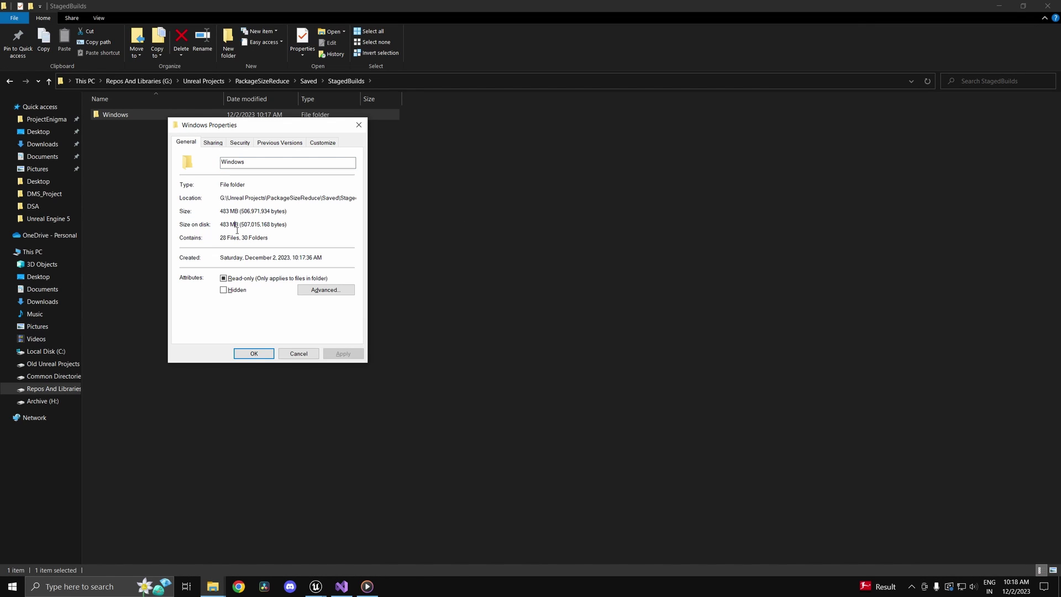
- Close the 483 MB Properties dialog, browse the Windows folder's contents, and return to StagedBuilds
click(359, 124)
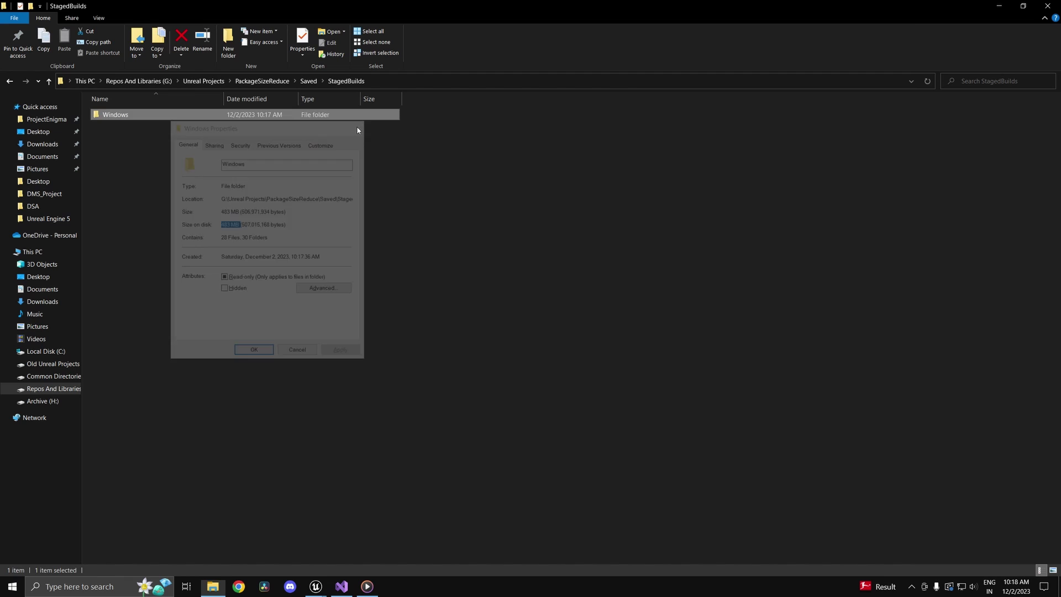
click(342, 191)
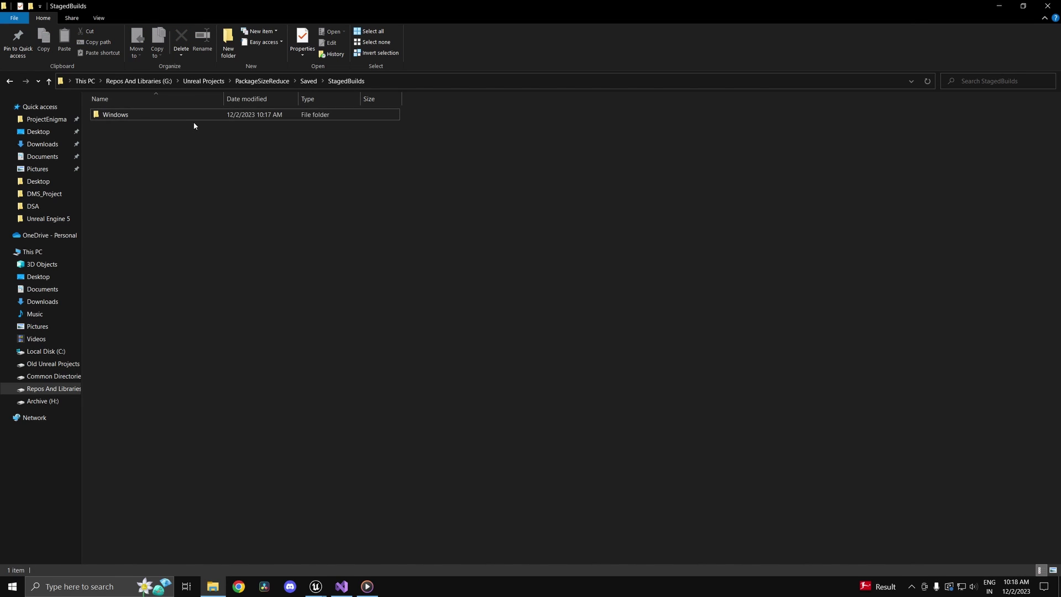
double_click(171, 115)
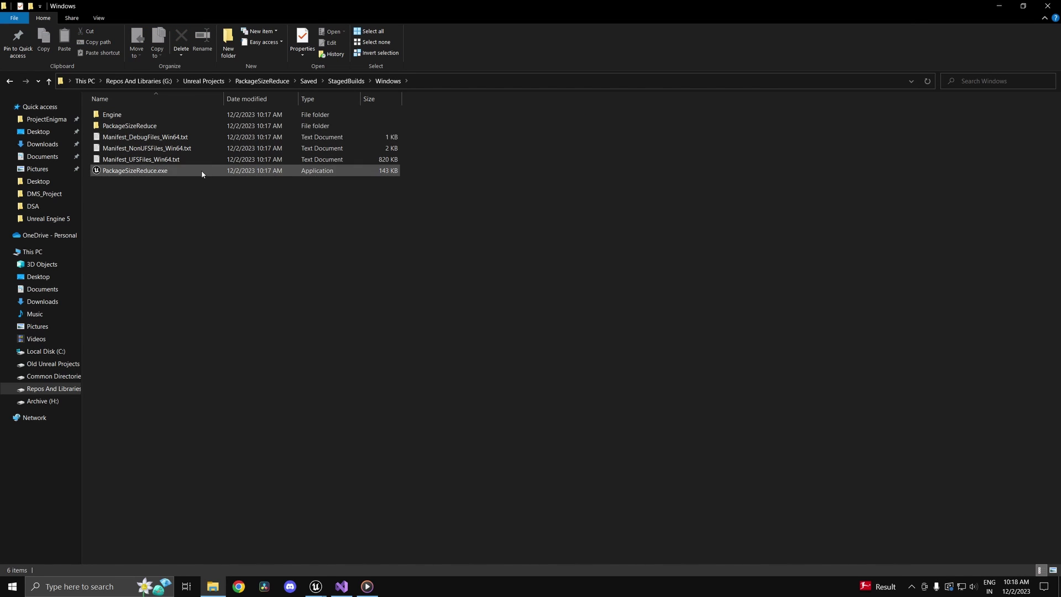
click(343, 81)
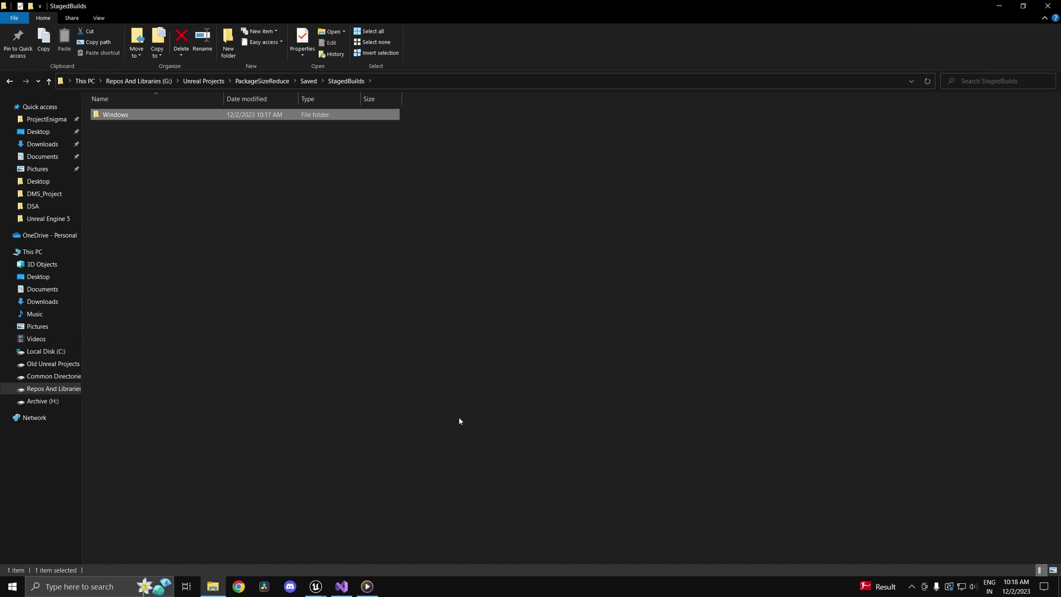
- Close the Project Launcher and select the arena's floor cube in the editor
mouse_move(316, 586)
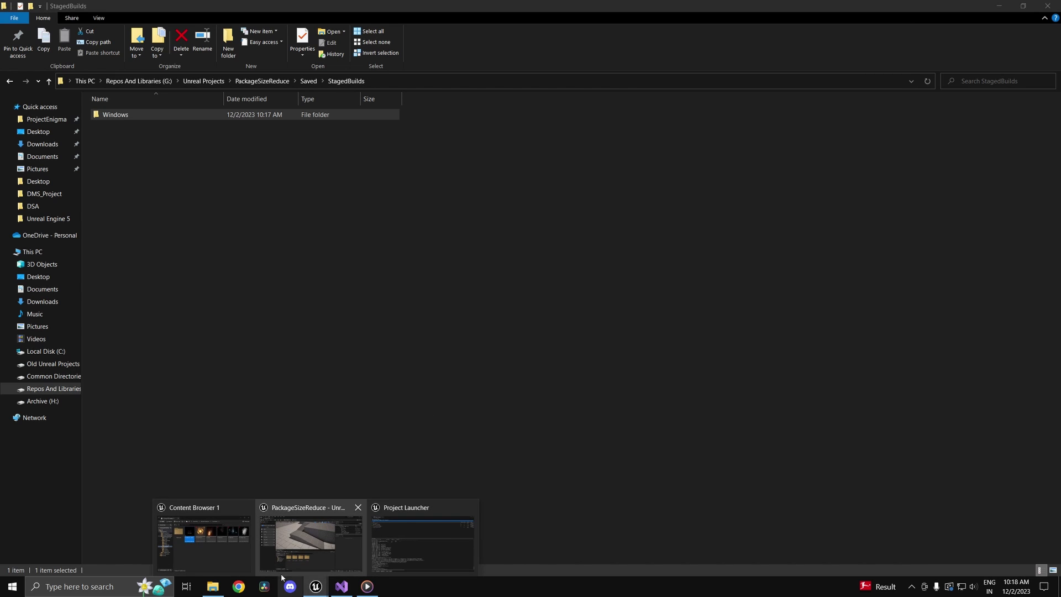
click(260, 527)
click(1040, 13)
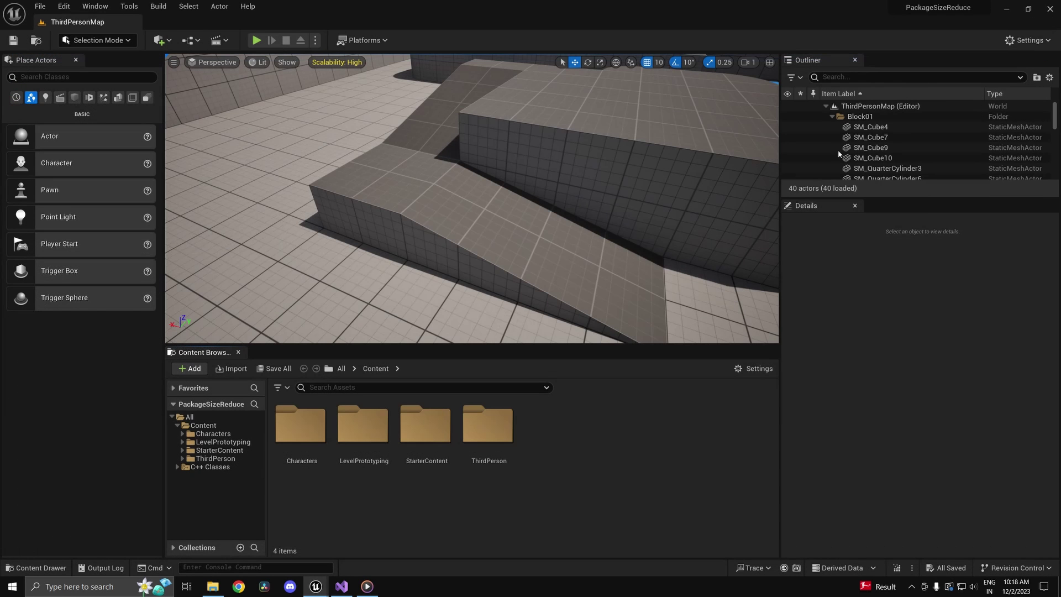
scroll(401, 200, down, 5)
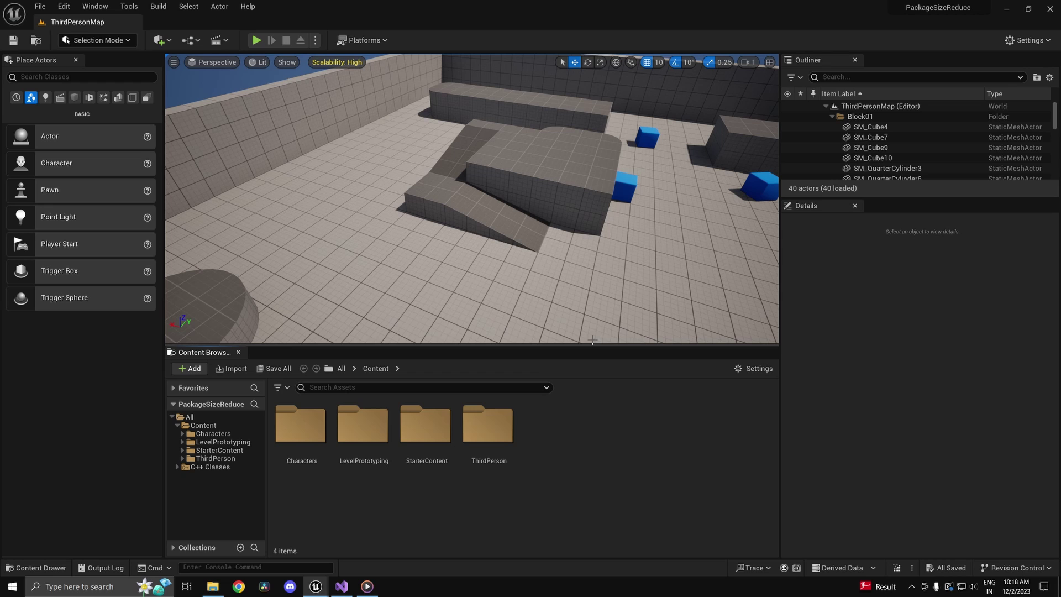
right_drag(470, 221, 453, 216)
click(528, 274)
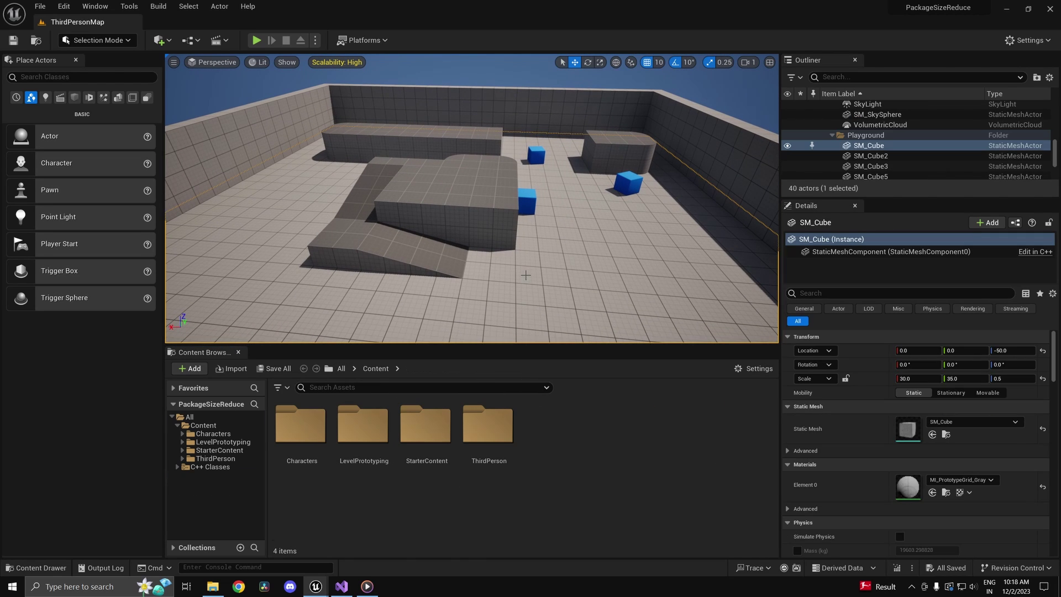
- Open M_Ground_Grass from StarterContent Materials and select its base colour Texture Sample node
double_click(426, 425)
scroll(426, 442, down, 1)
scroll(368, 490, up, 1)
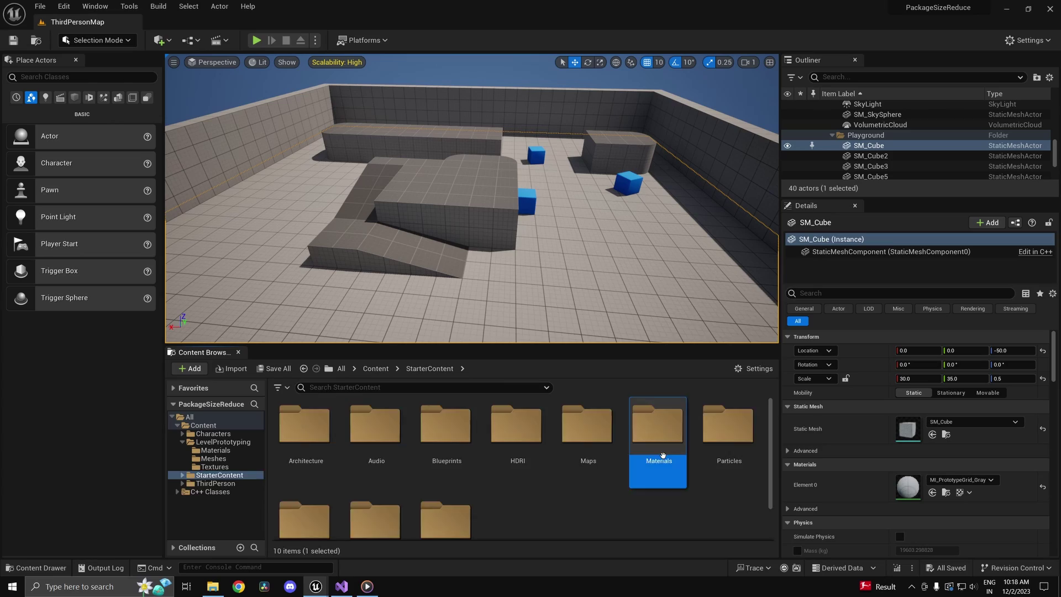
double_click(659, 442)
scroll(700, 478, down, 3)
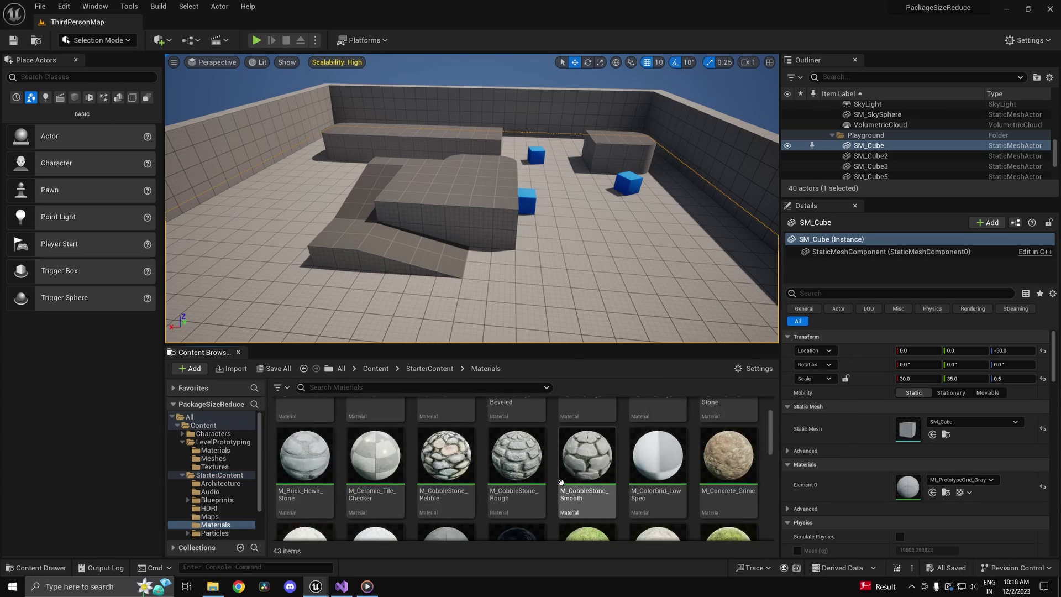
double_click(586, 470)
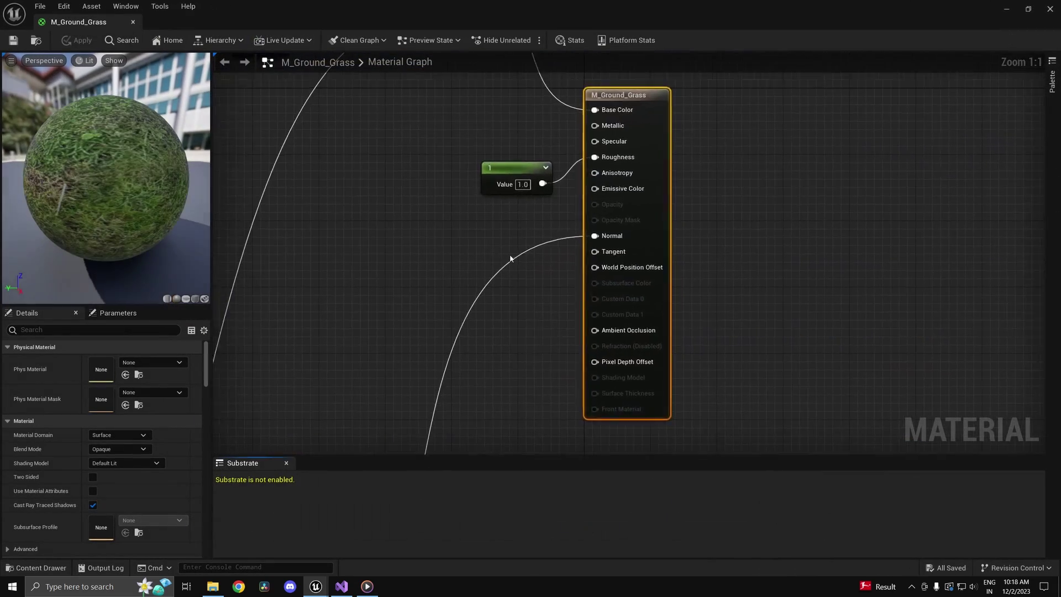
scroll(553, 304, down, 6)
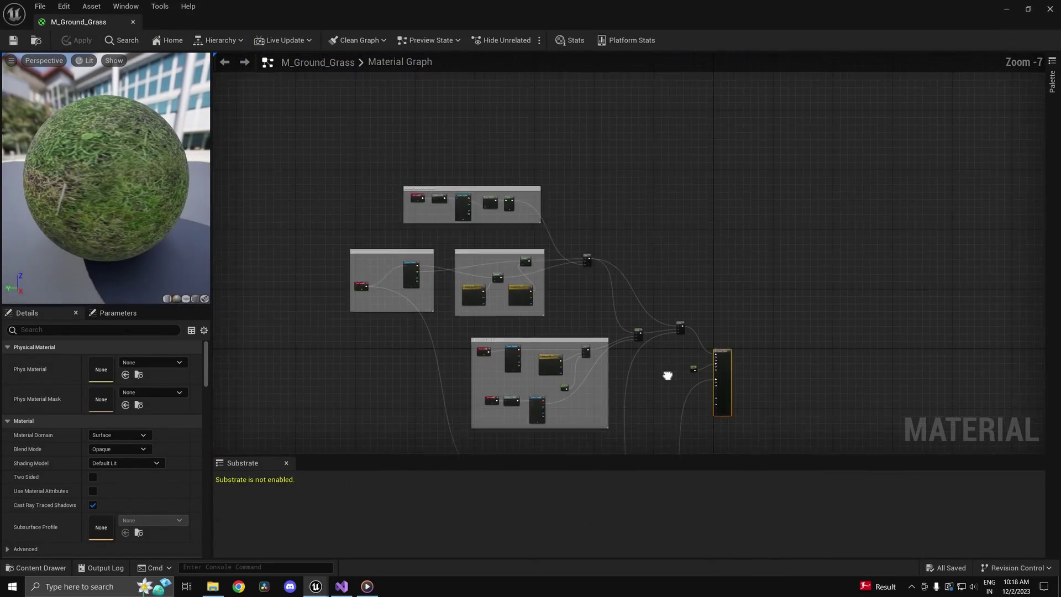
scroll(542, 307, up, 5)
scroll(621, 135, down, 3)
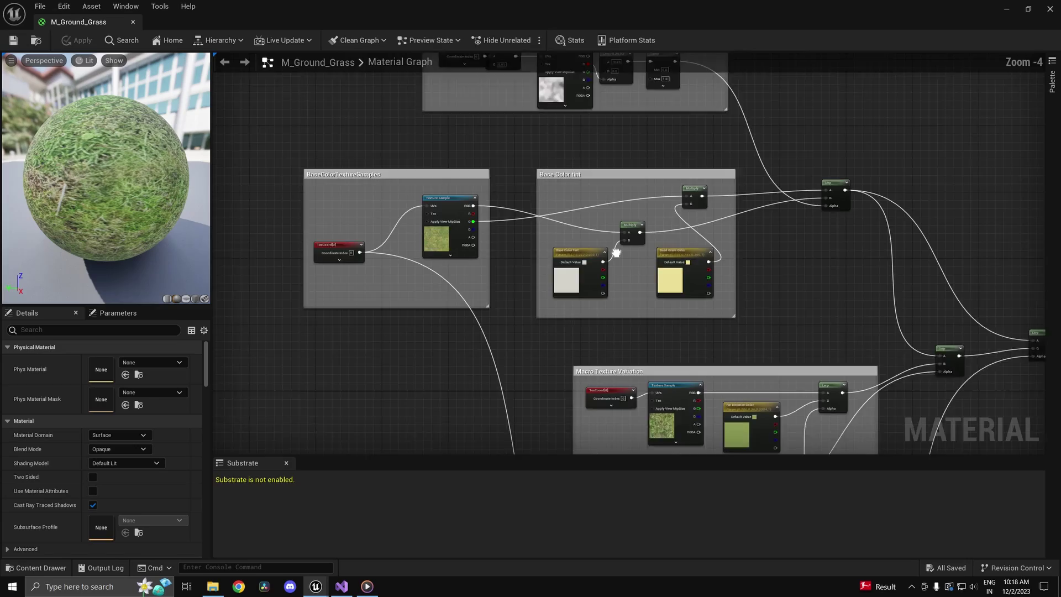
scroll(595, 316, up, 5)
click(595, 316)
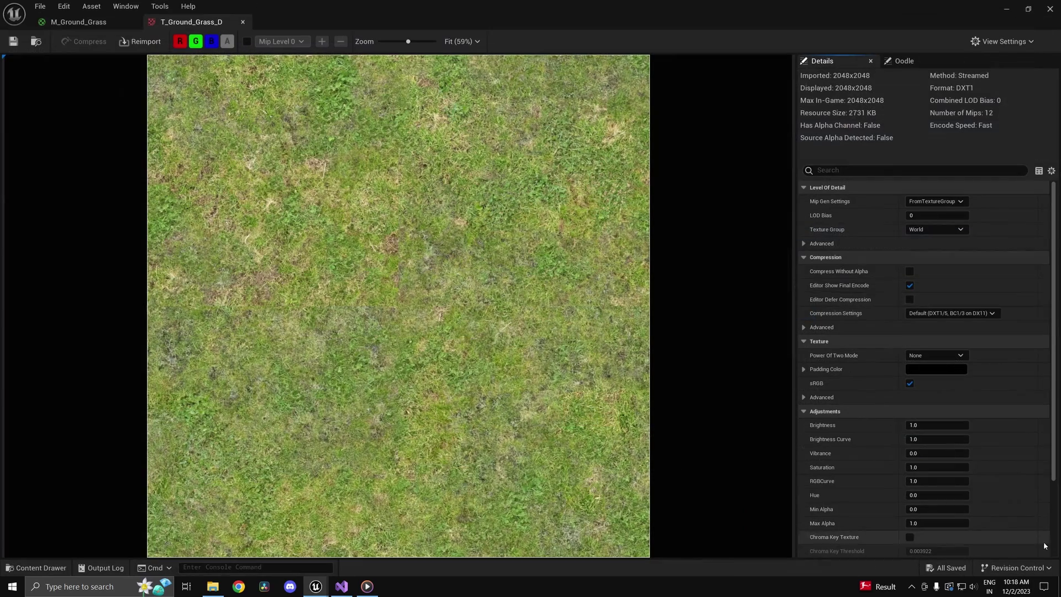
- Open T_Ground_Grass_D, set Maximum Texture Size to 1024 under Compression > Advanced, and save it
double_click(729, 500)
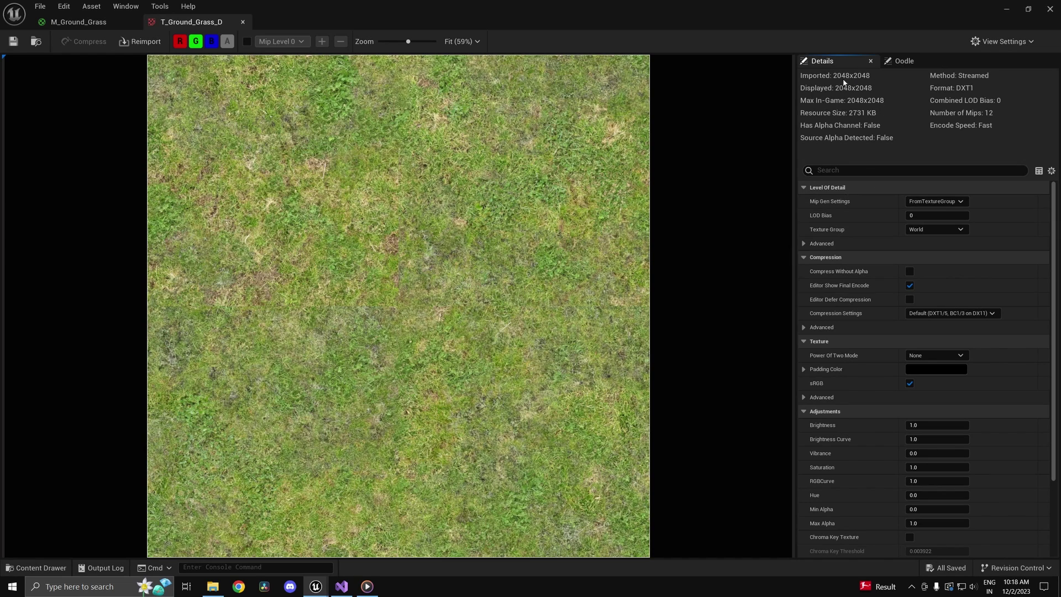
scroll(370, 284, down, 1)
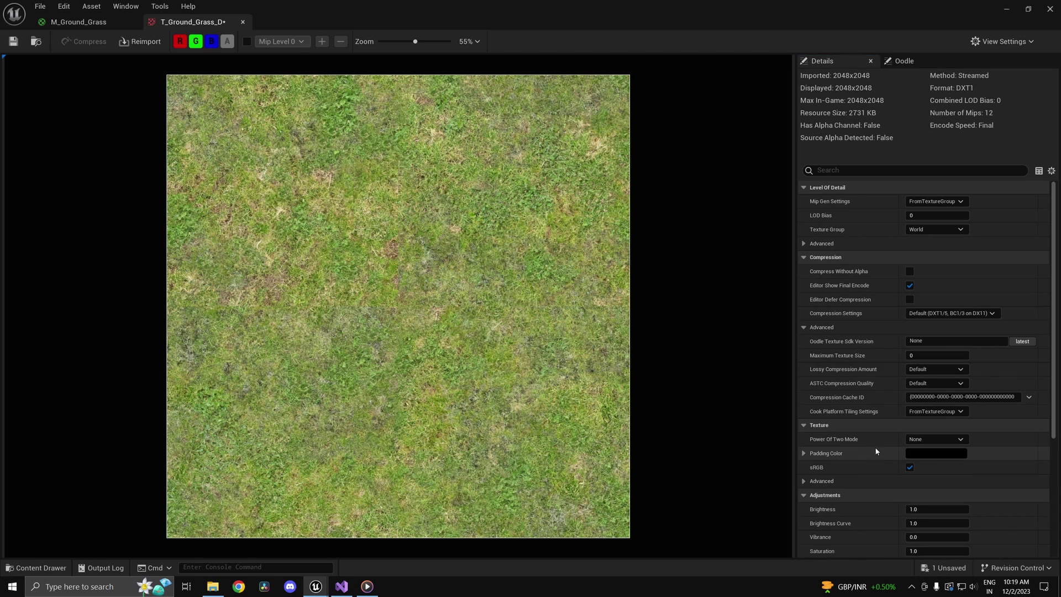
click(957, 356)
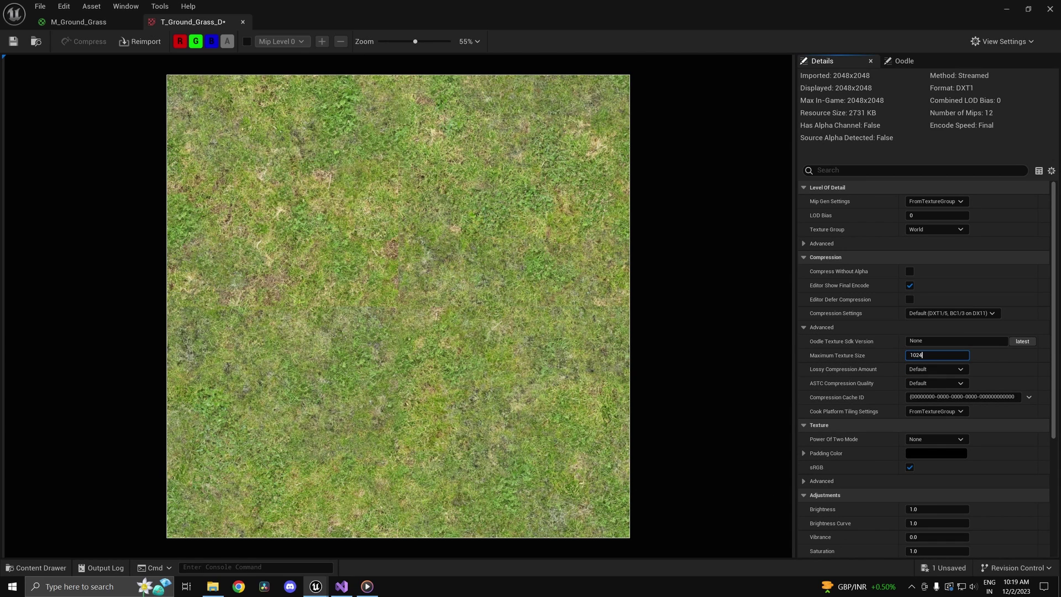
key(Return)
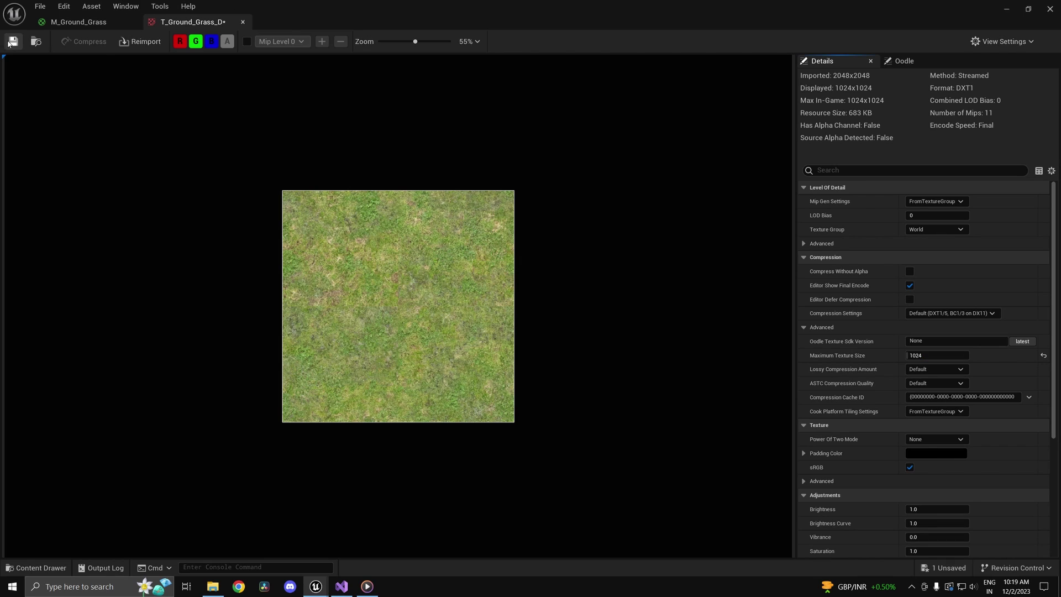
click(12, 42)
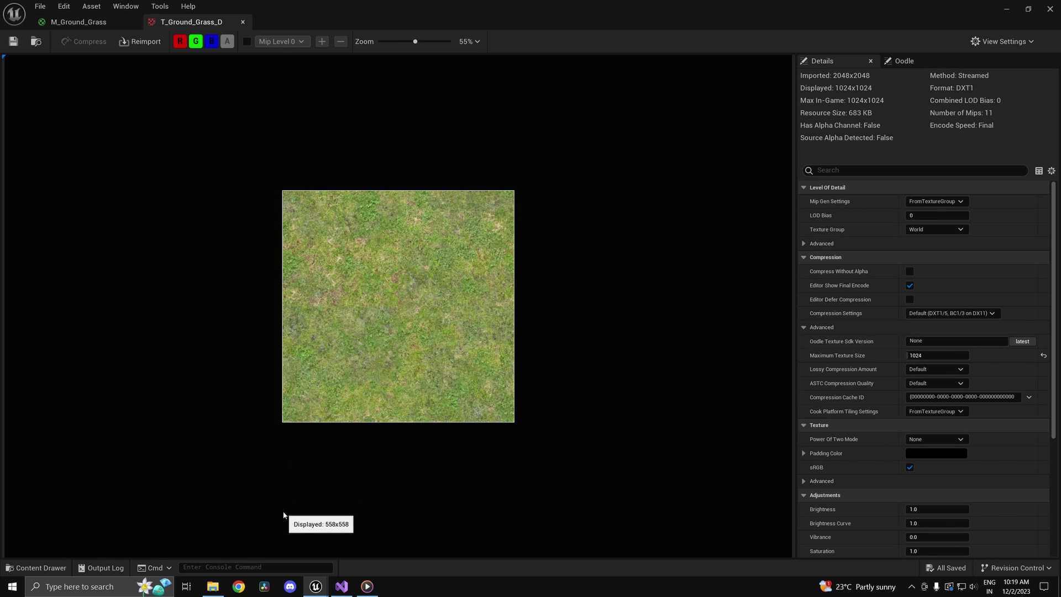
scroll(304, 482, down, 2)
scroll(354, 492, up, 2)
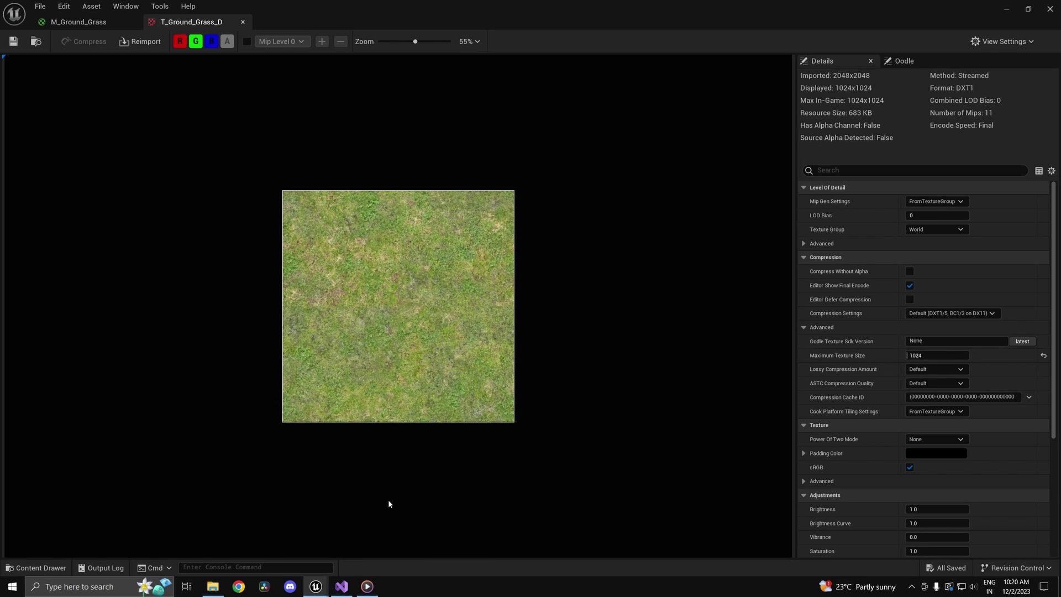
scroll(446, 327, up, 4)
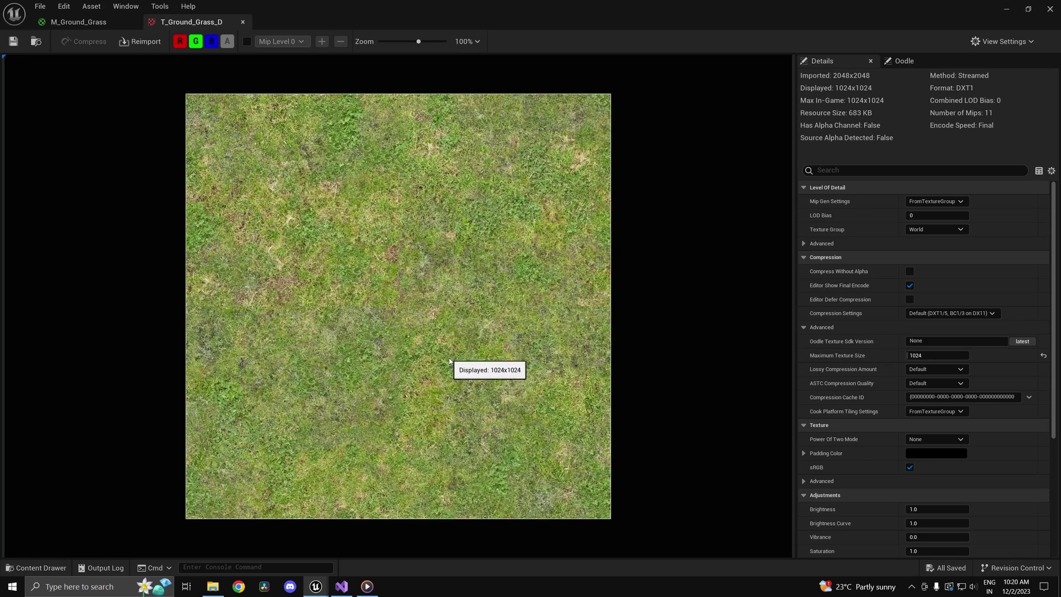
scroll(475, 436, down, 3)
scroll(487, 430, down, 3)
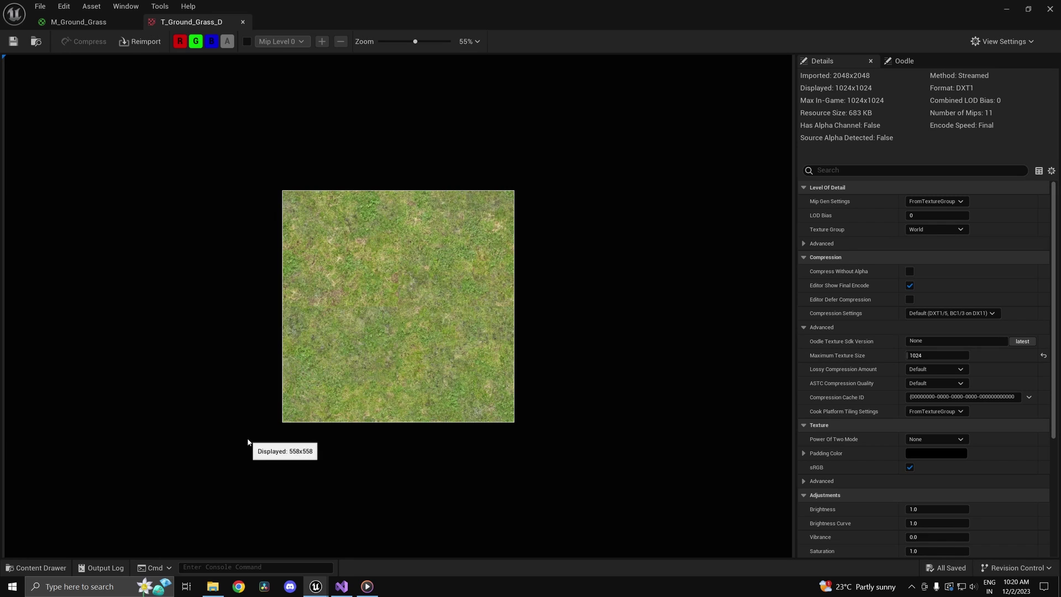
- Browse the staged build to PackageSizeReduce > Binaries > Win64, checking the Content > Paks folder along the way
click(212, 587)
click(739, 362)
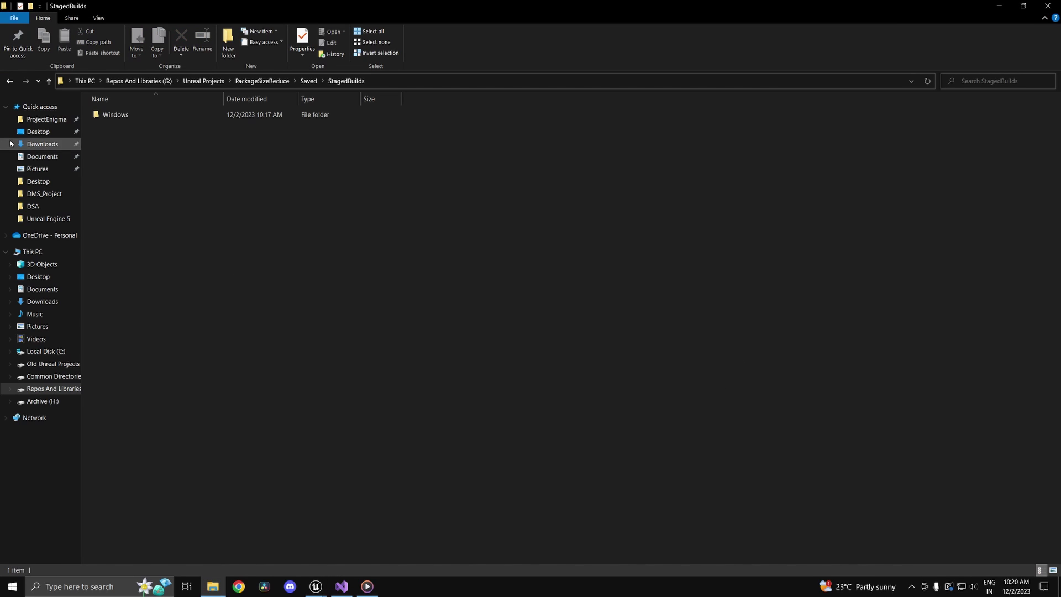
double_click(153, 117)
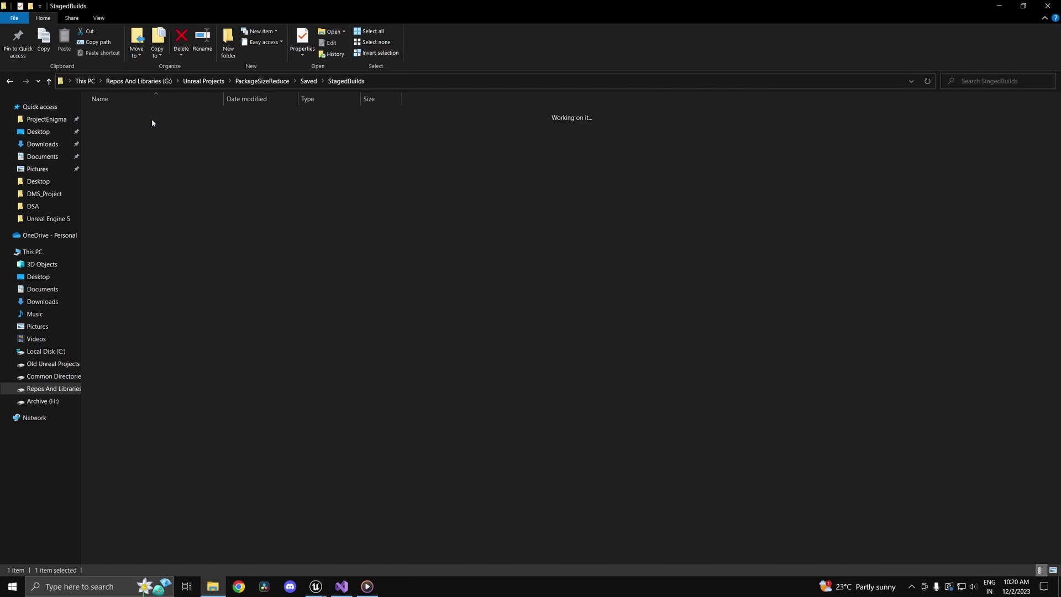
double_click(151, 126)
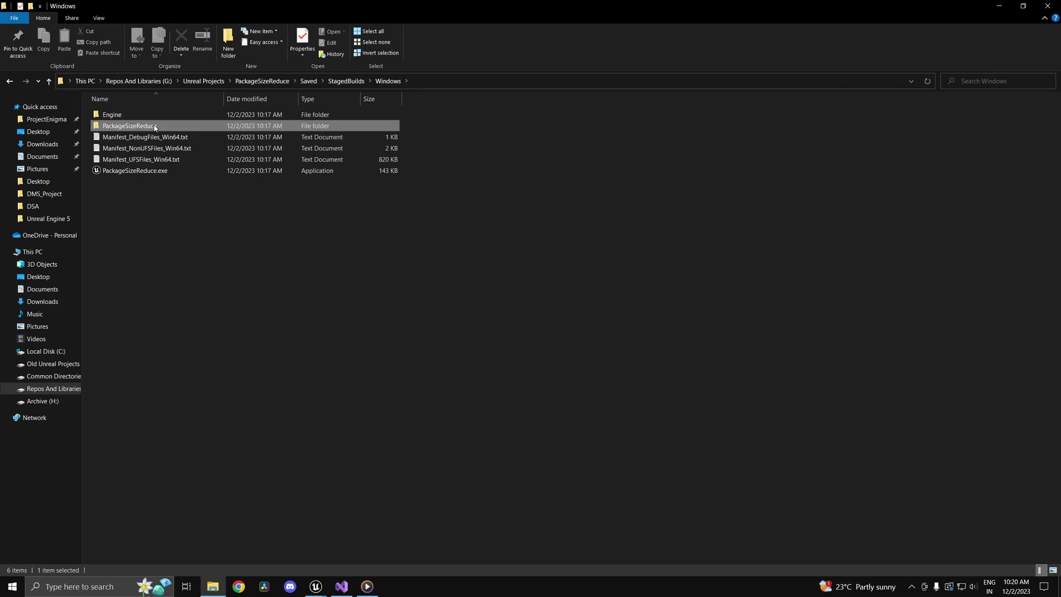
double_click(141, 126)
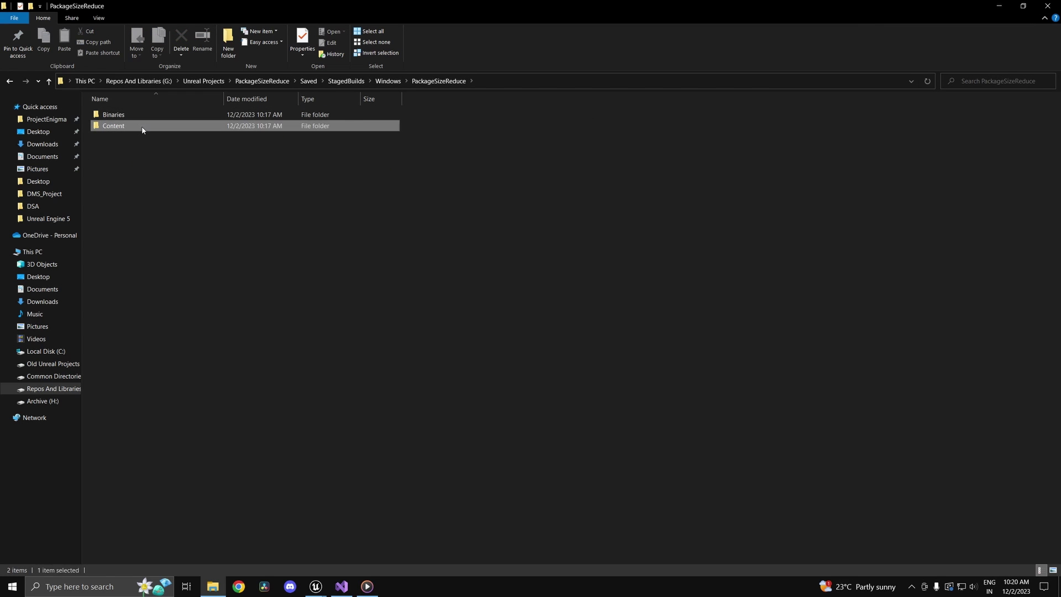
double_click(142, 114)
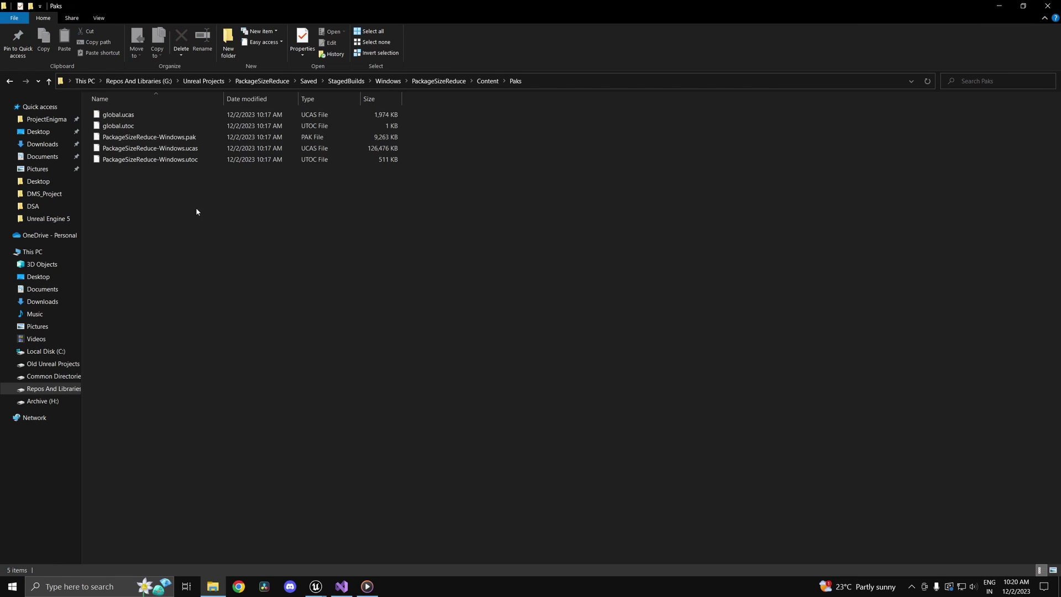
click(488, 81)
click(447, 81)
double_click(204, 114)
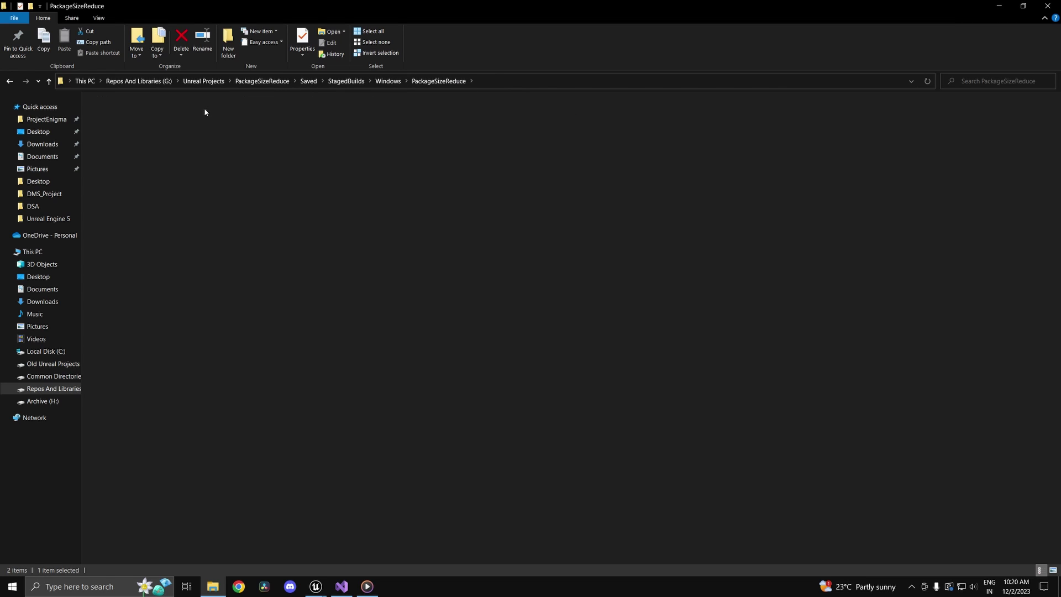
double_click(202, 115)
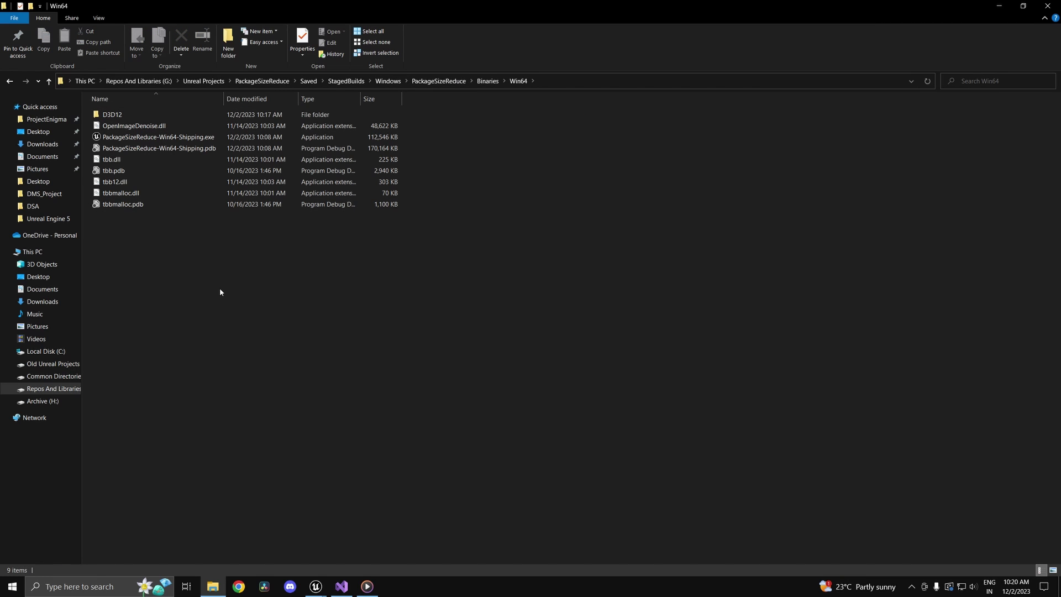
- Delete PackageSizeReduce-Win64-Shipping.pdb and tbbmalloc.pdb, then return to the StagedBuilds folder
click(201, 205)
click(199, 148)
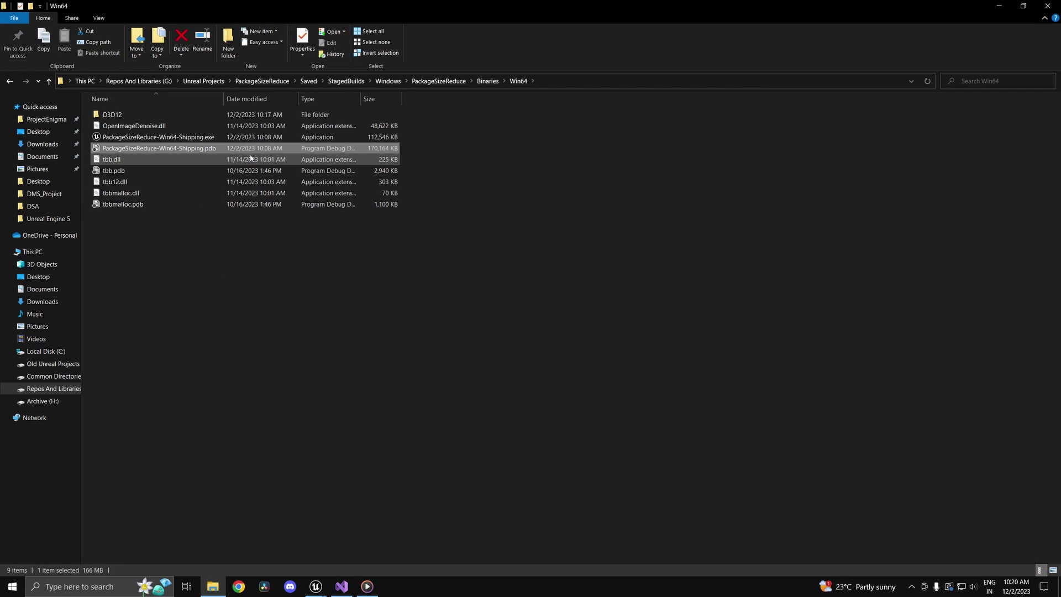
click(178, 204)
ctrl+click(195, 149)
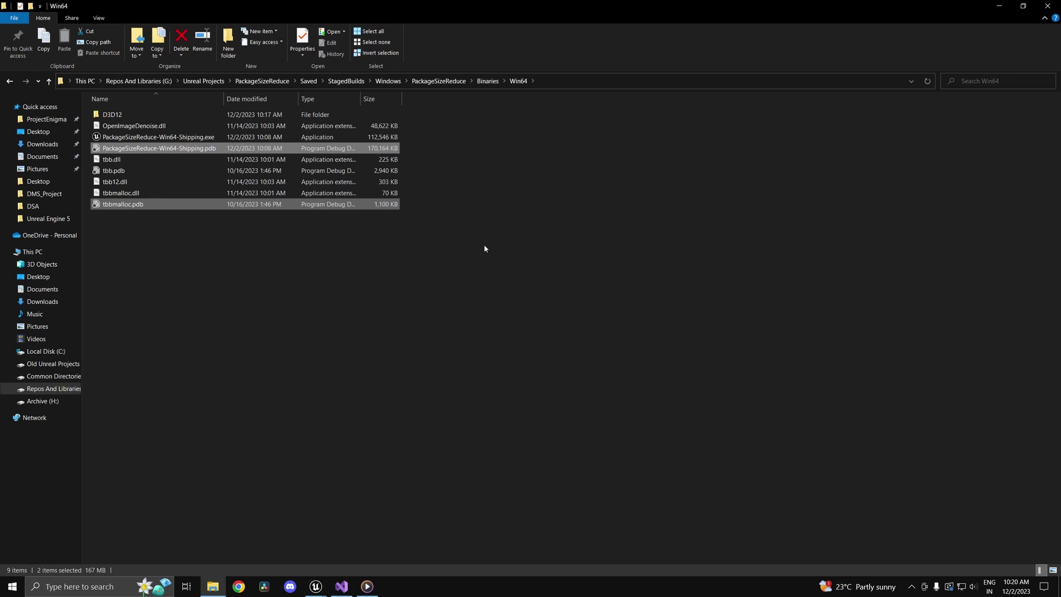
key(Delete)
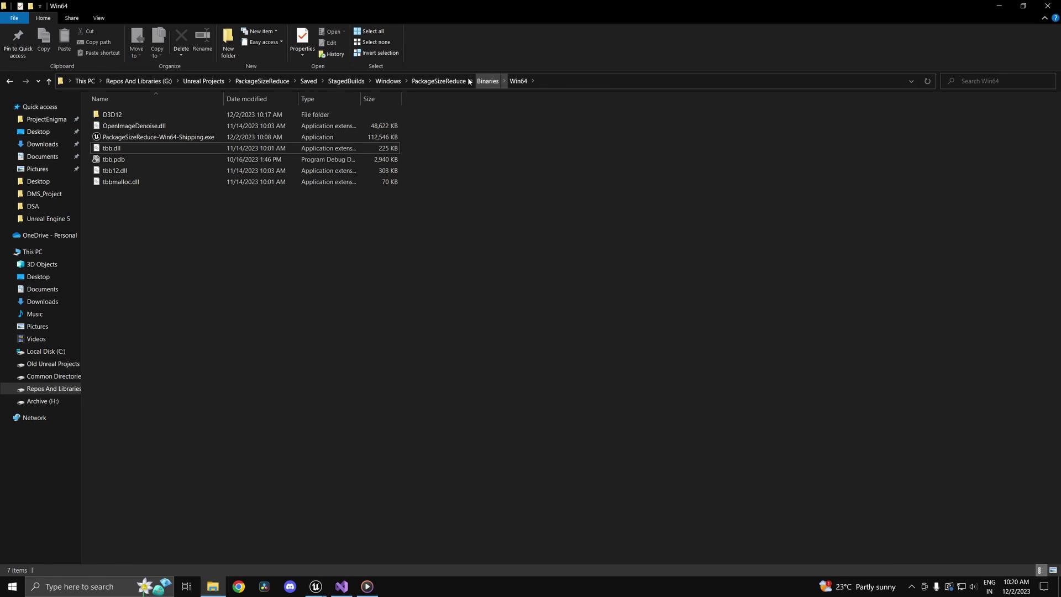
click(346, 81)
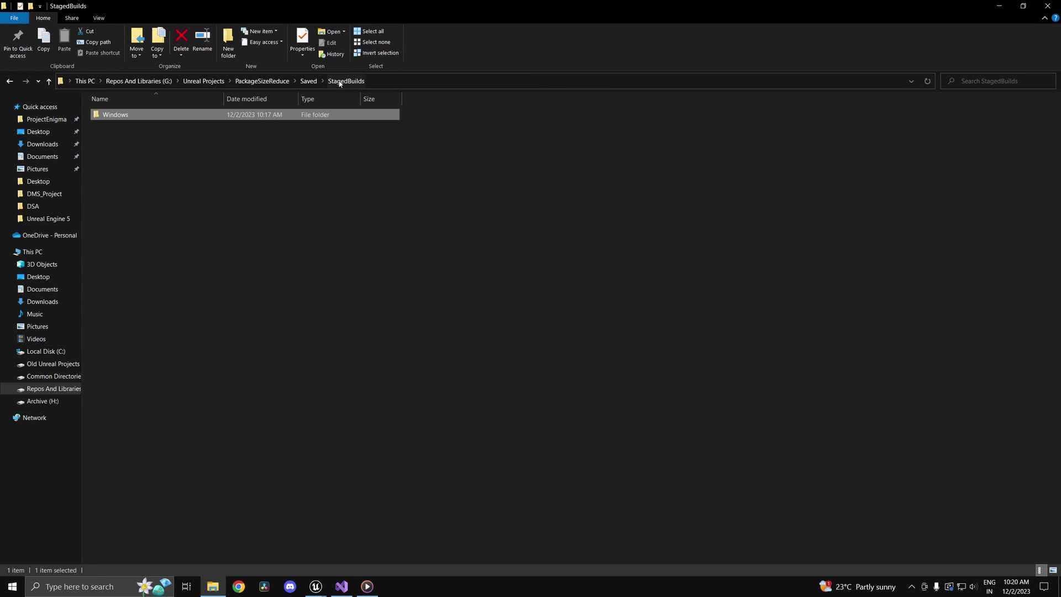
click(309, 80)
- Check the Windows build folder's properties to confirm it totals 316 MB
double_click(127, 217)
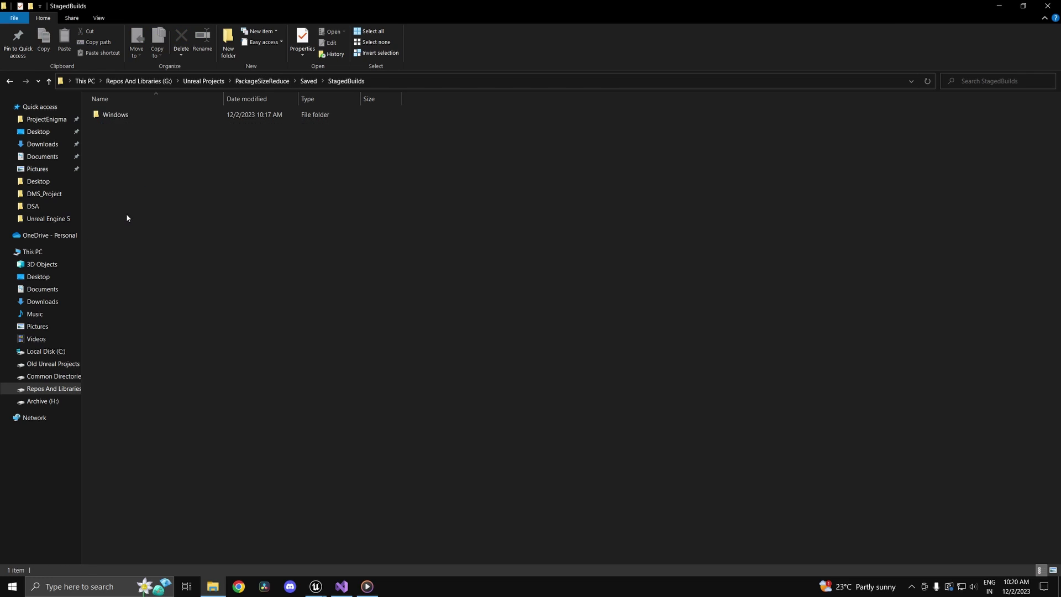
right_click(126, 118)
click(176, 418)
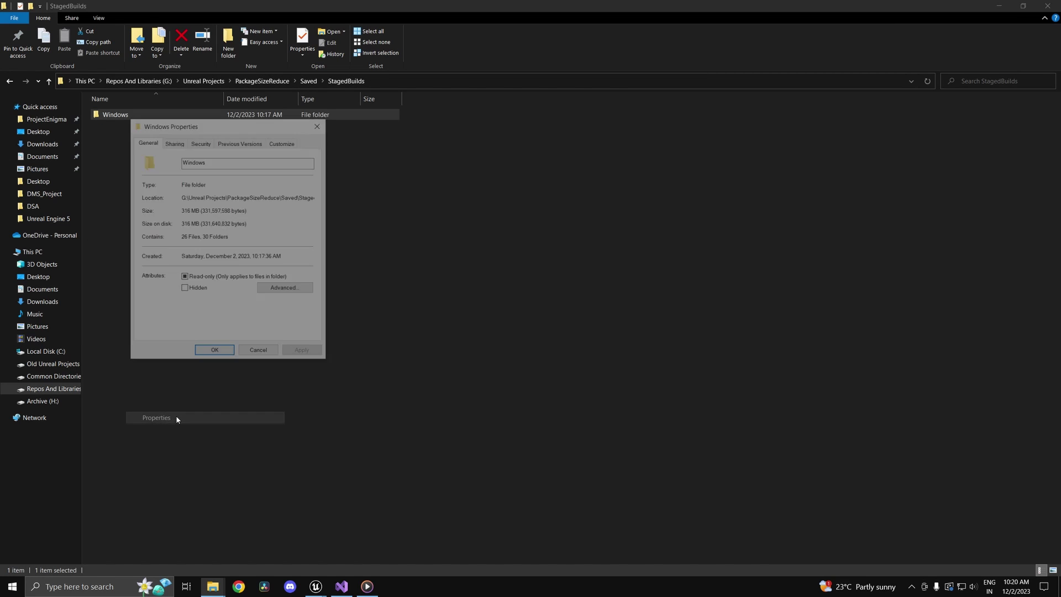
click(557, 320)
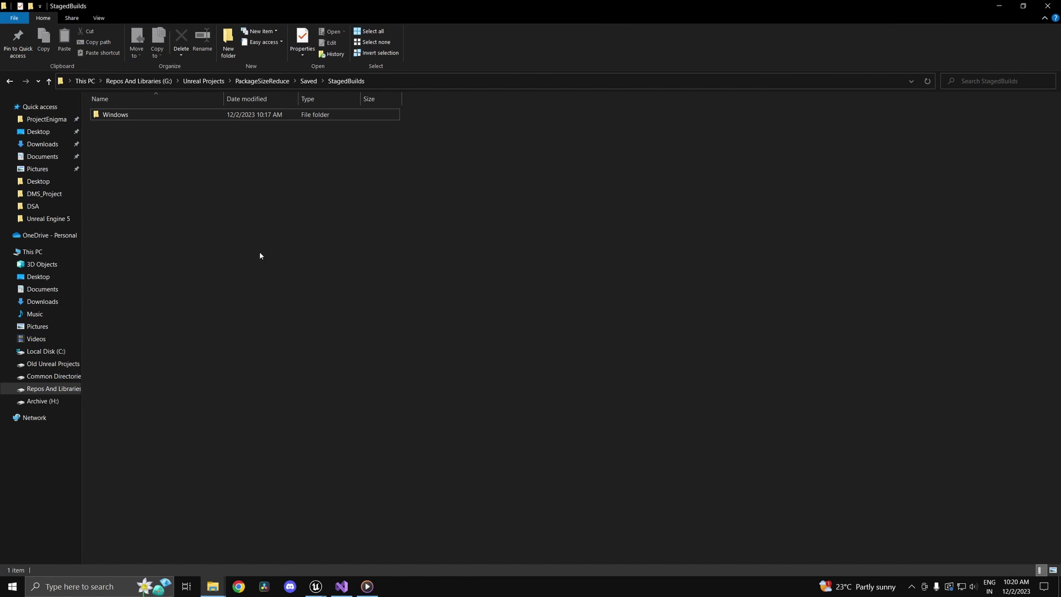
- Launch PackageSizeReduce.exe from the Windows build folder
double_click(166, 115)
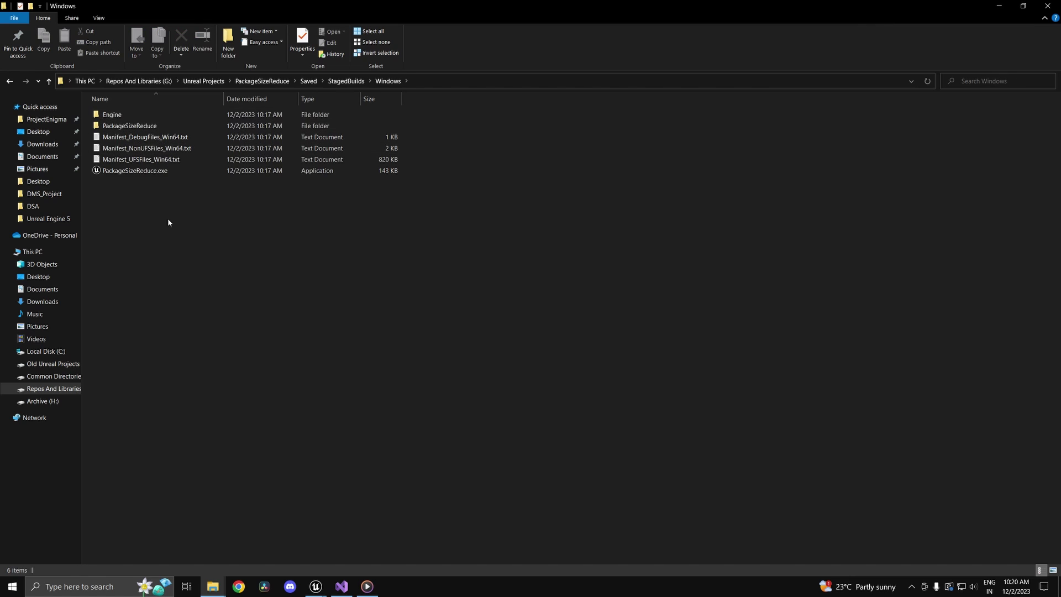
double_click(160, 173)
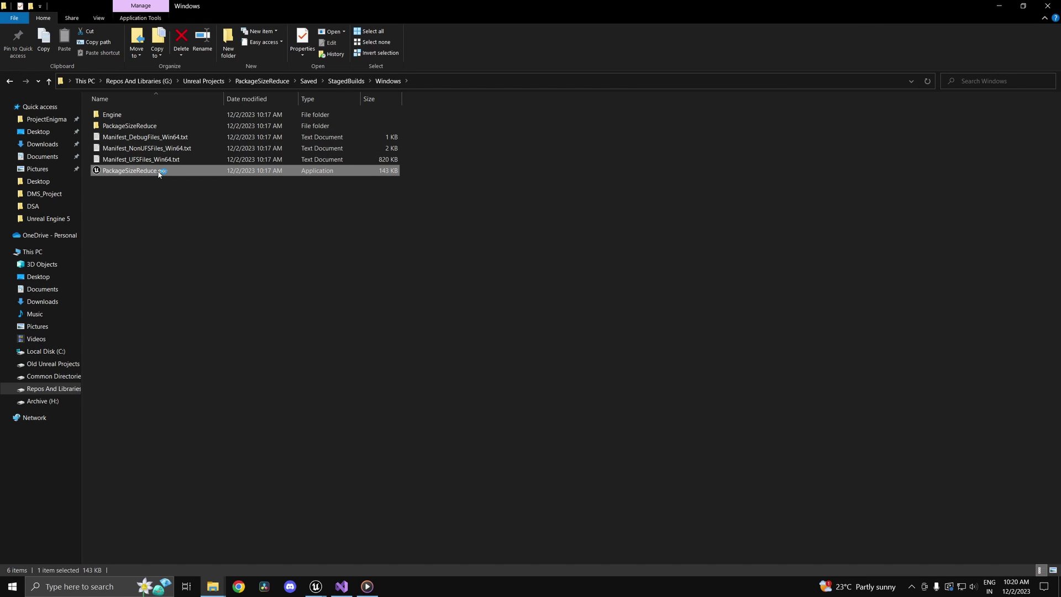
right_click(365, 268)
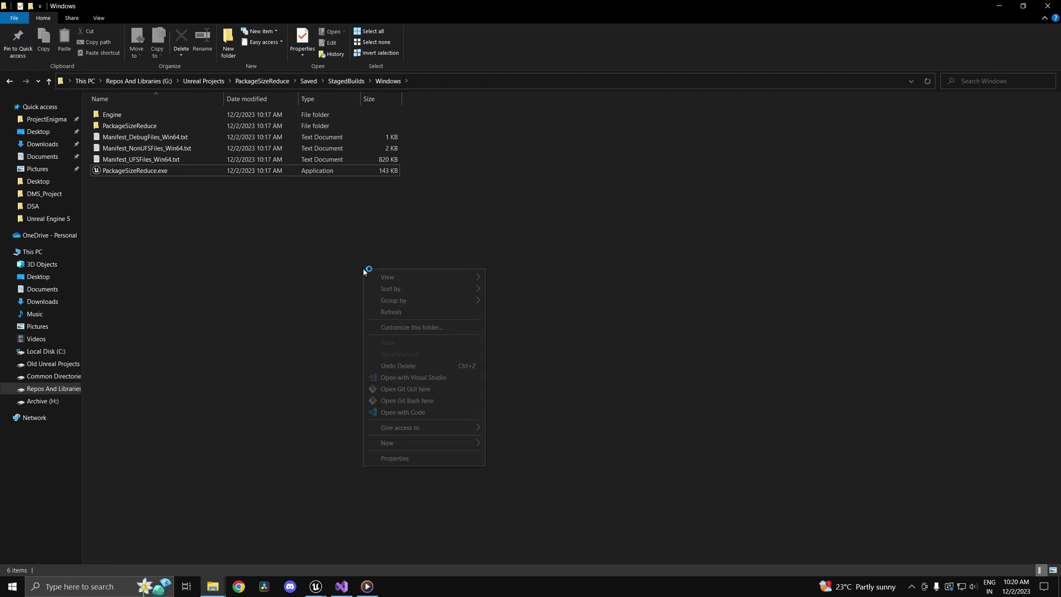
click(233, 256)
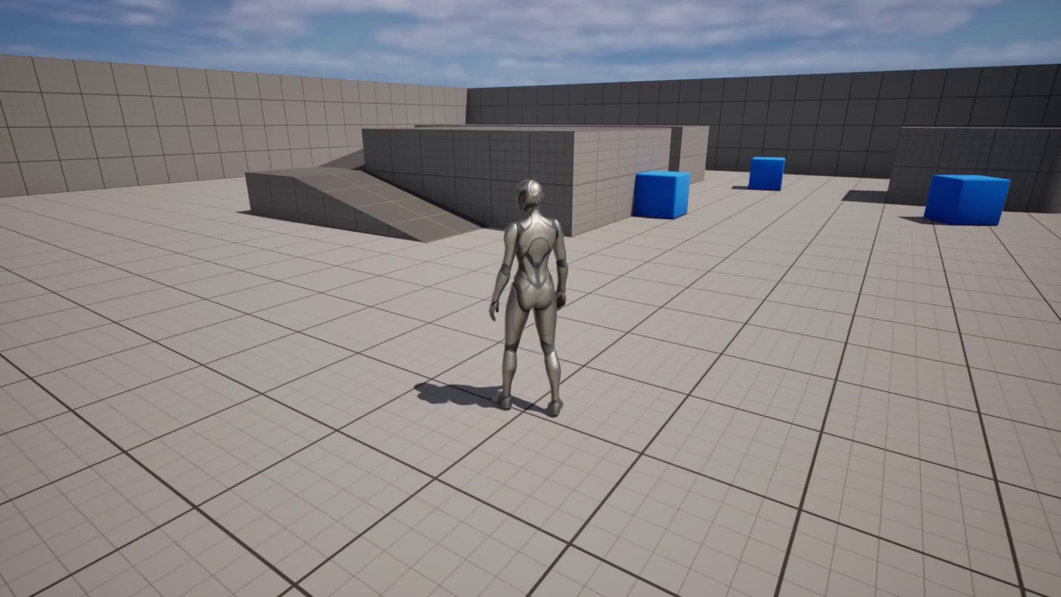
- Walk the character forward up the ramp onto the platform with the blue cubes
key(w)
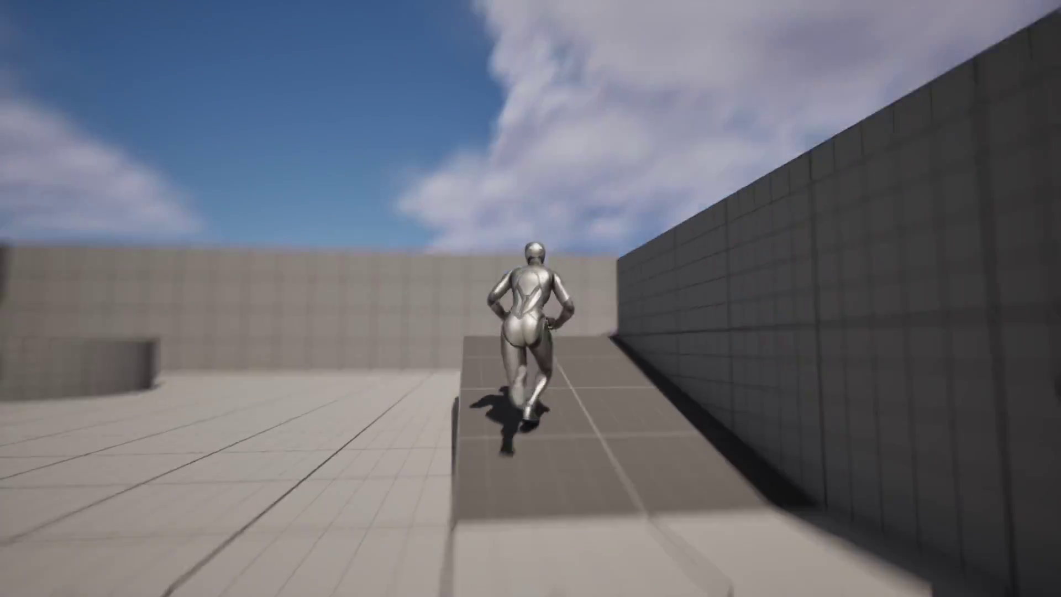
key(w)
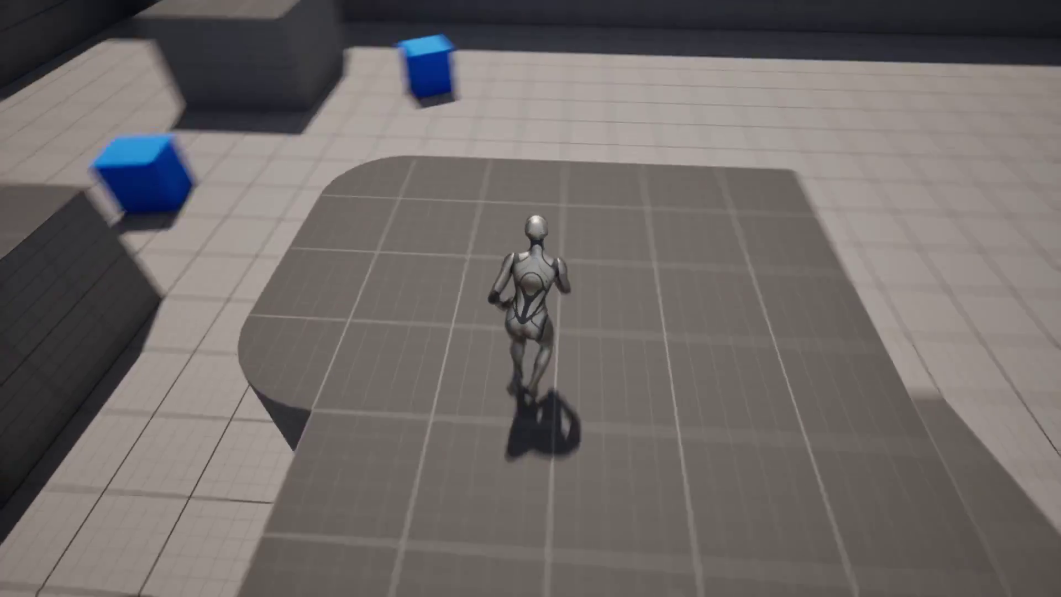